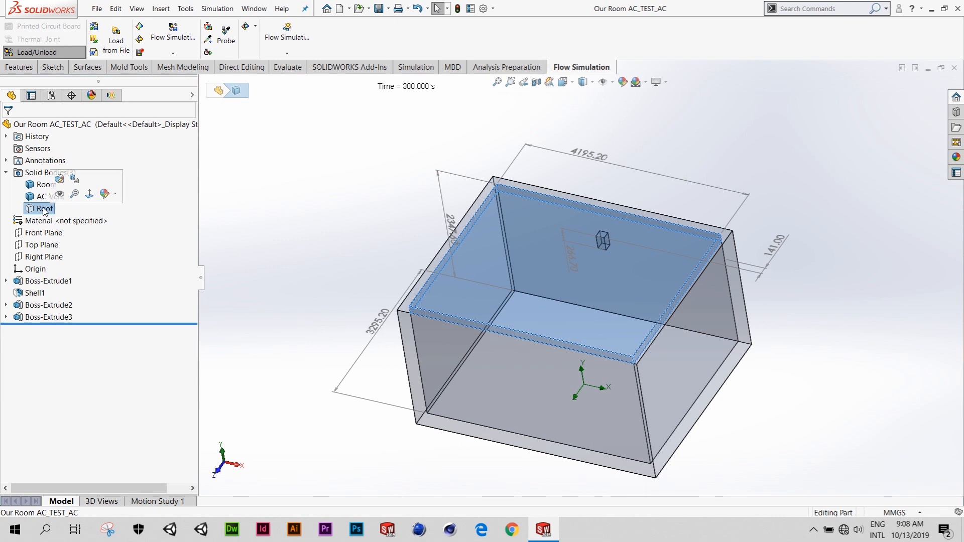
- Show the Roof solid body briefly and hide it again so the room interior stays exposed
left_click(59, 194)
left_click(349, 221)
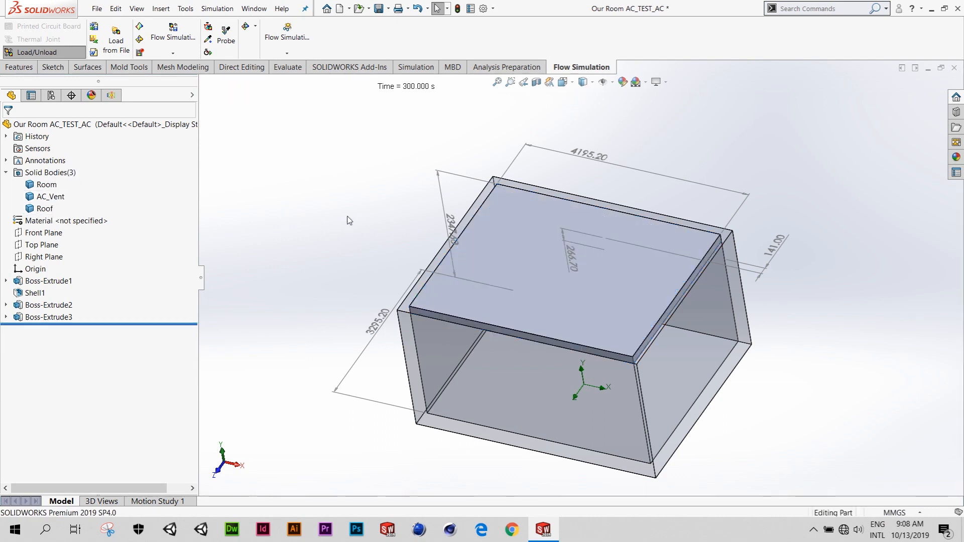
right_click(51, 210)
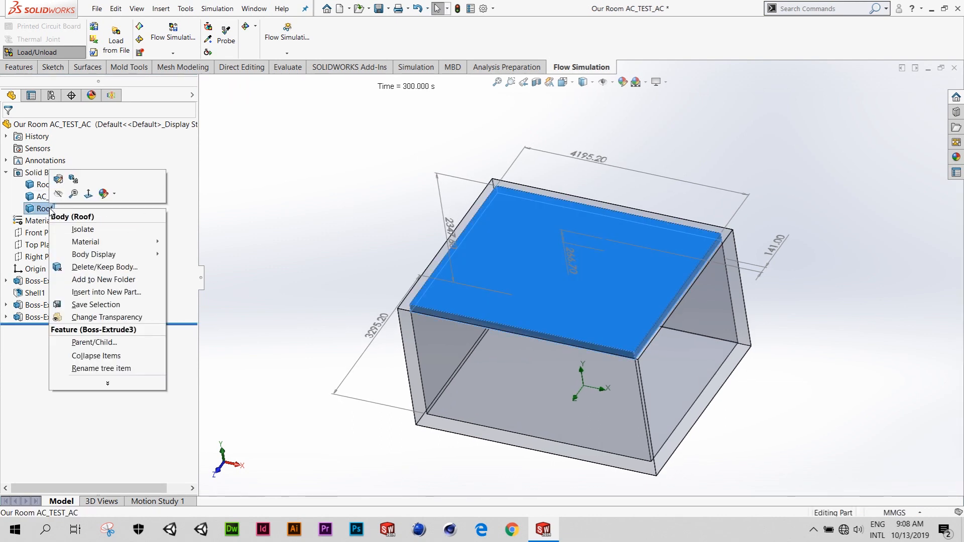
left_click(58, 194)
middle_click_drag(409, 247, 416, 220)
- Examine the Inlet Velocity_AC Vent_15C_8m-s boundary condition of the flow project and its face on the AC vent
left_click(111, 95)
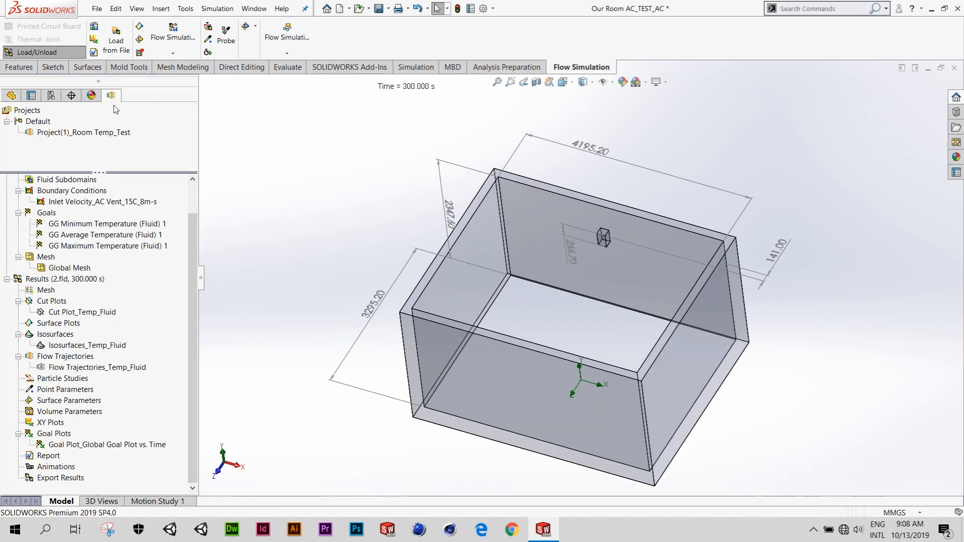
scroll(125, 215, "up", 1)
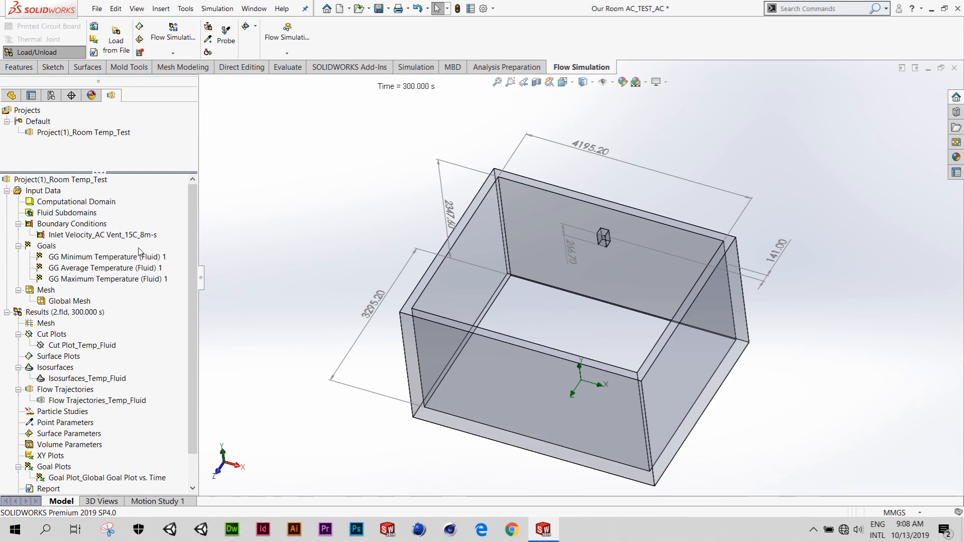
left_click(115, 236)
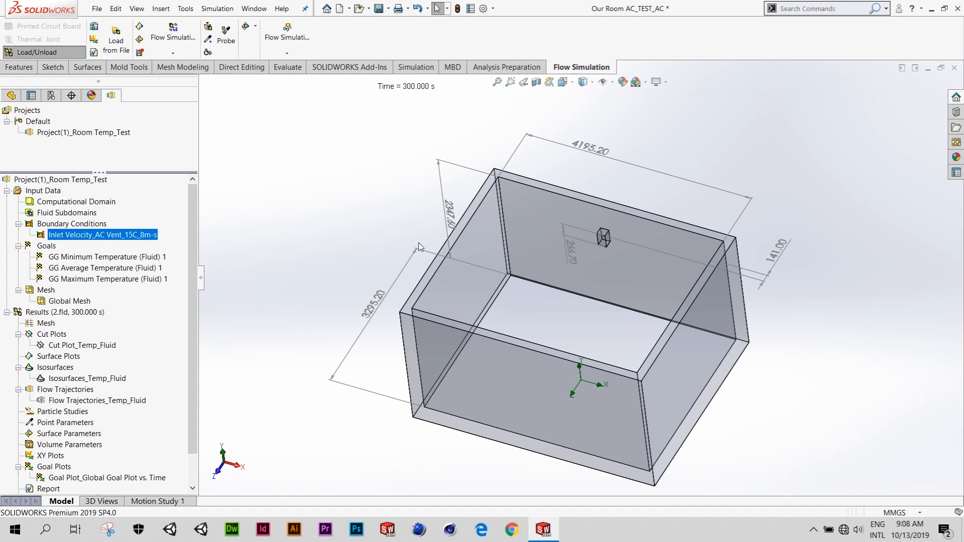
scroll(603, 245, "down", 3)
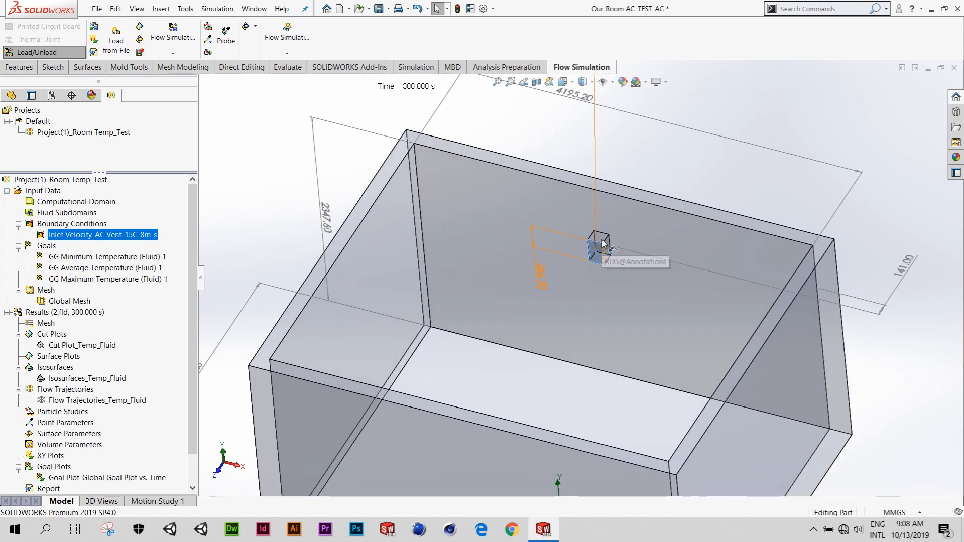
middle_click_drag(602, 246, 597, 261)
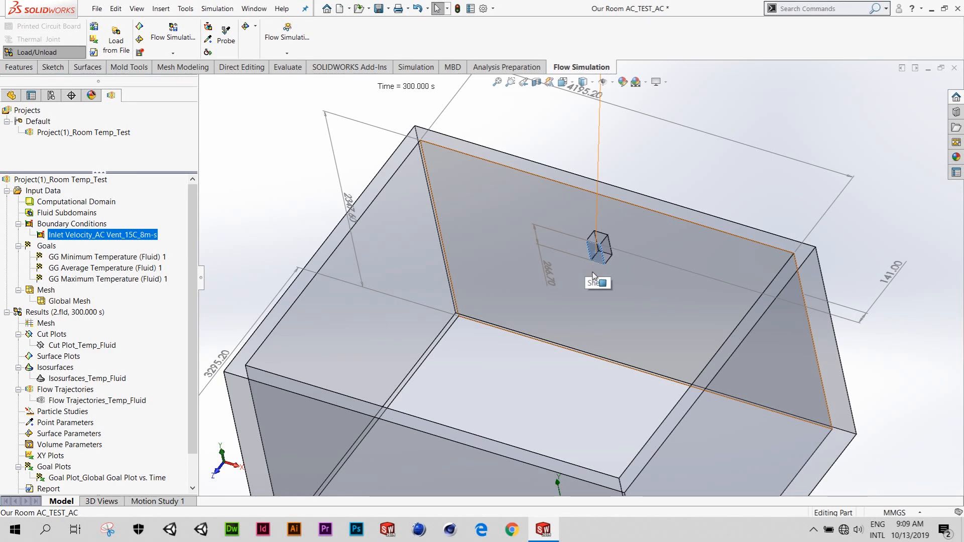
scroll(592, 273, "up", 2)
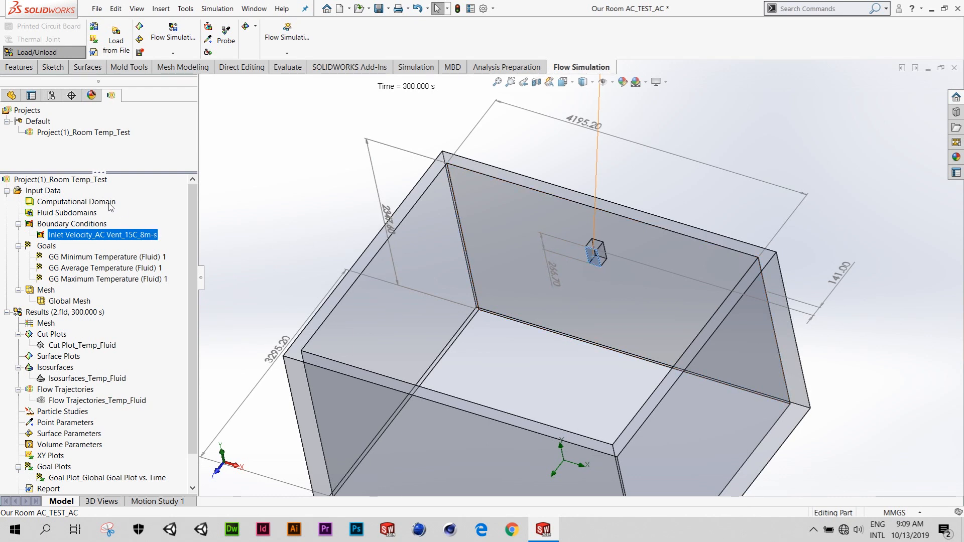
- Open the flow project's General Settings and examine the analysis type, physical features and gravity components
right_click(54, 195)
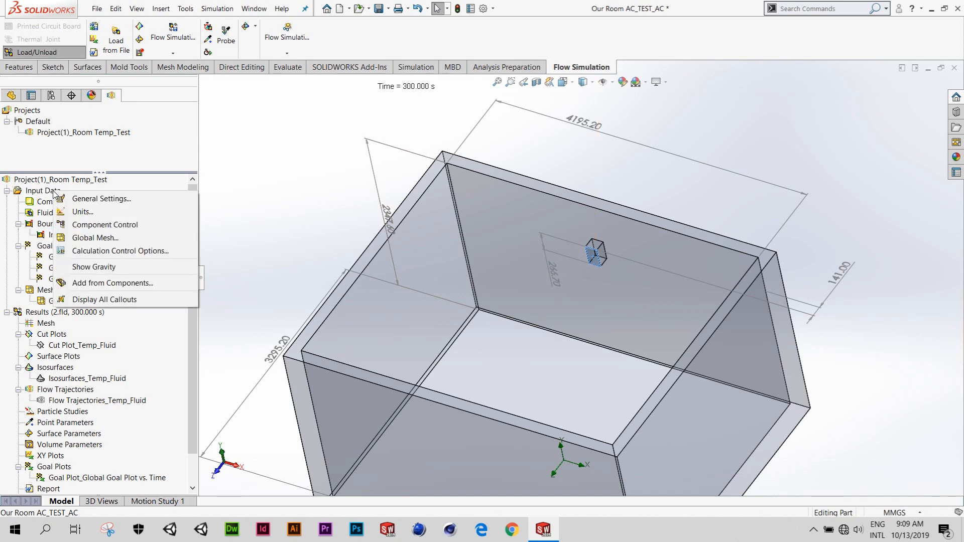
left_click(153, 198)
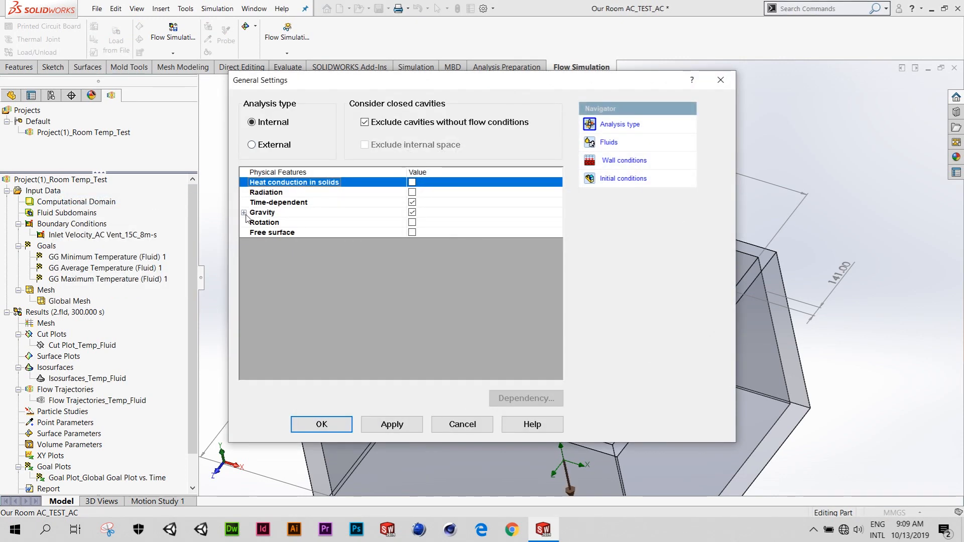
left_click(244, 213)
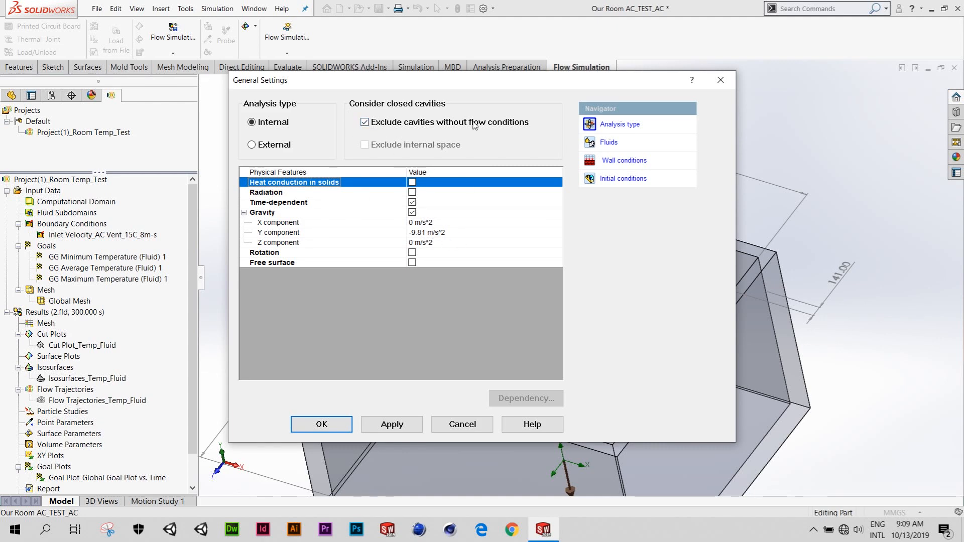
left_click_drag(483, 84, 526, 91)
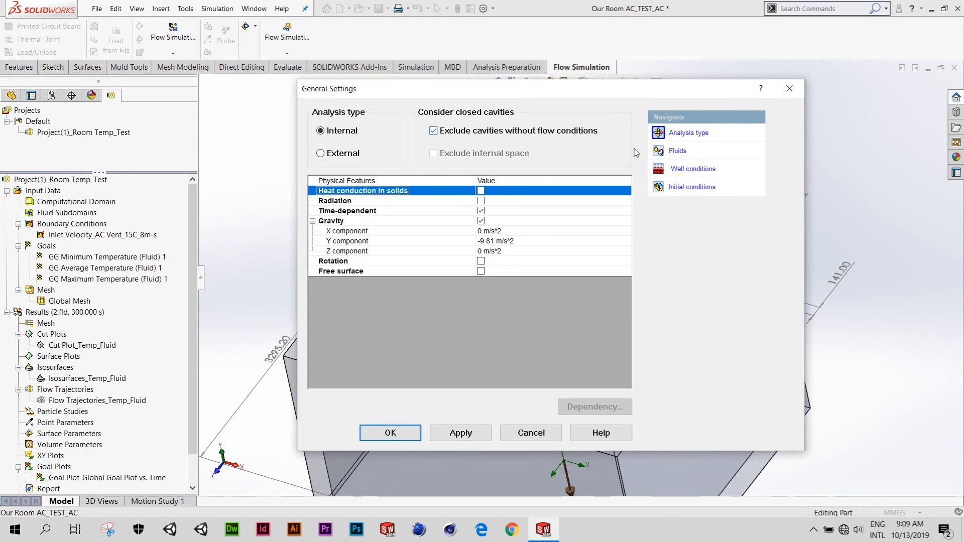
- Review the fluids, wall conditions and initial conditions, recheck the analysis type, and close General Settings without changes
left_click(674, 157)
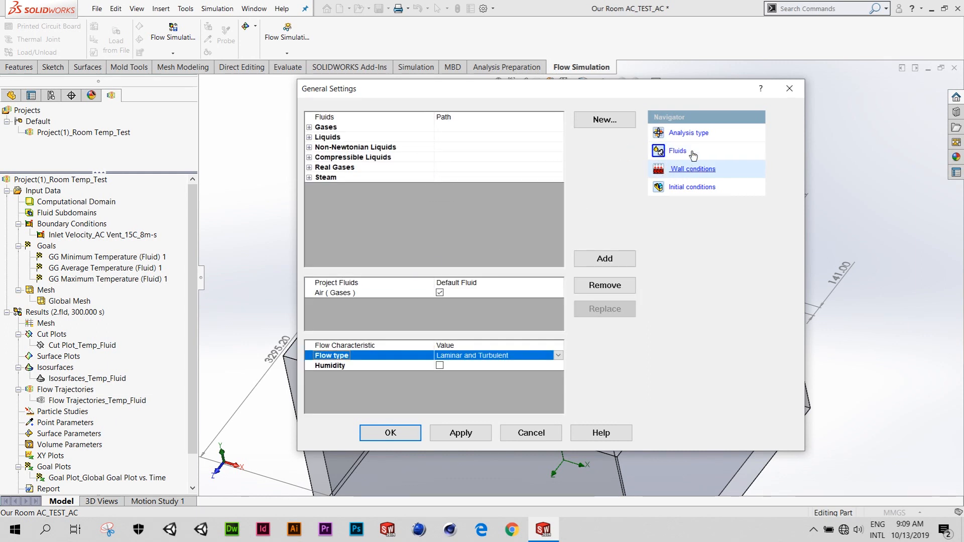
left_click(682, 170)
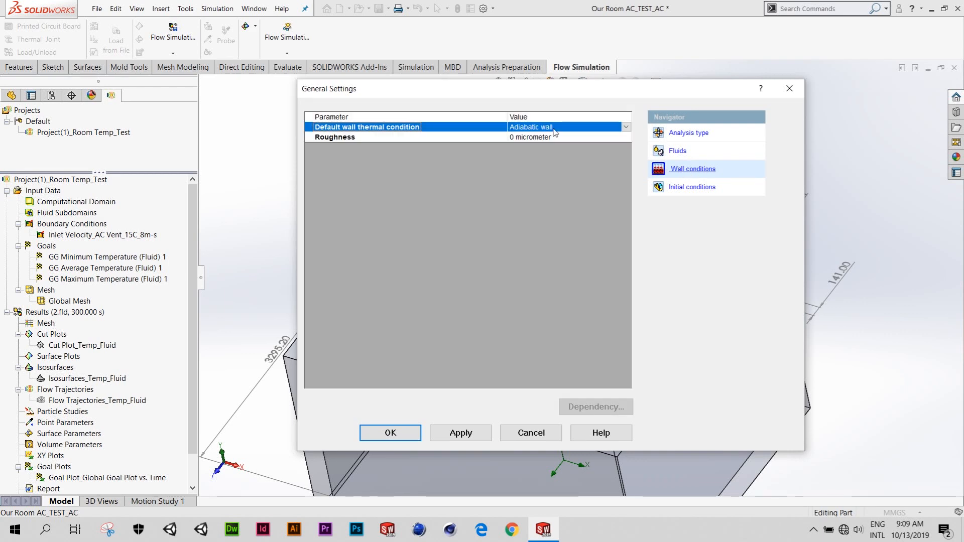
left_click(683, 186)
left_click(336, 248)
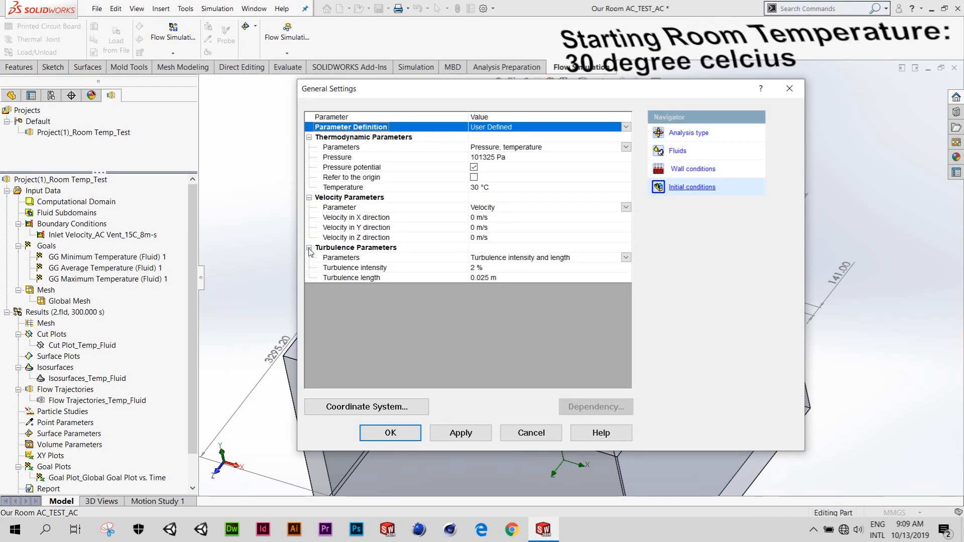
left_click_drag(524, 94, 578, 107)
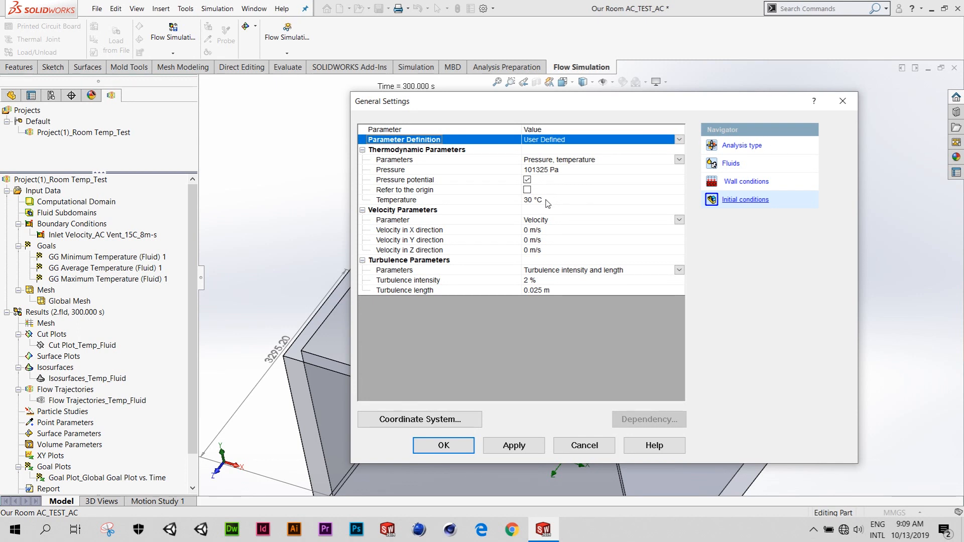
left_click_drag(554, 106, 523, 105)
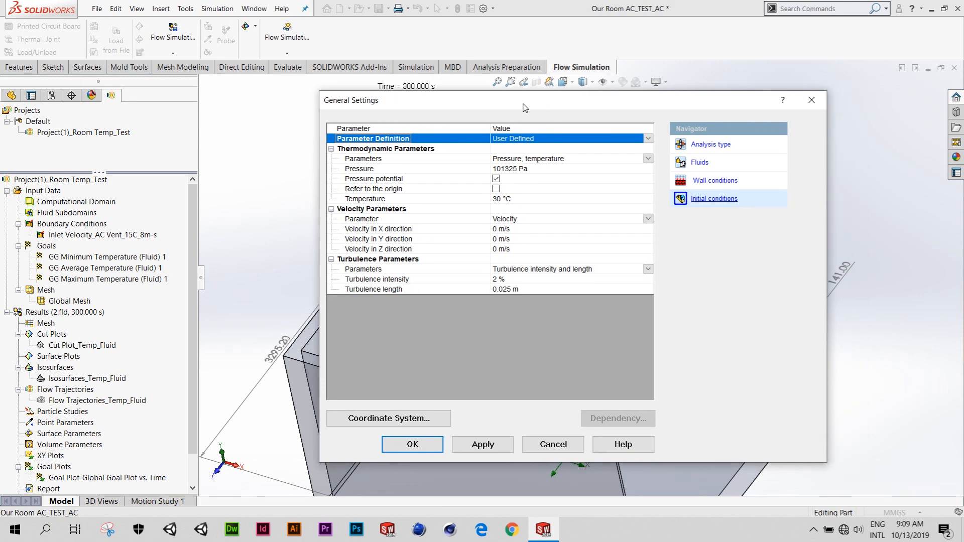
left_click(710, 144)
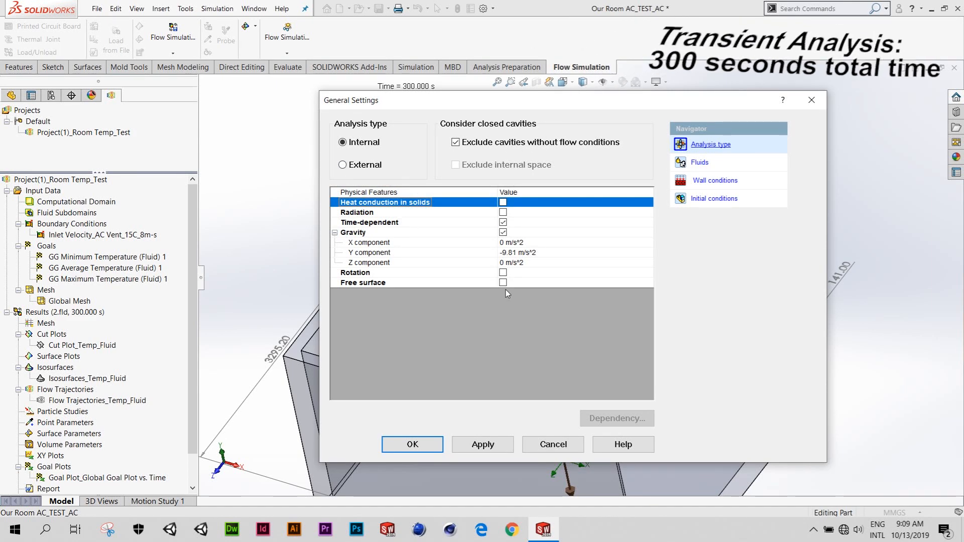
left_click(553, 443)
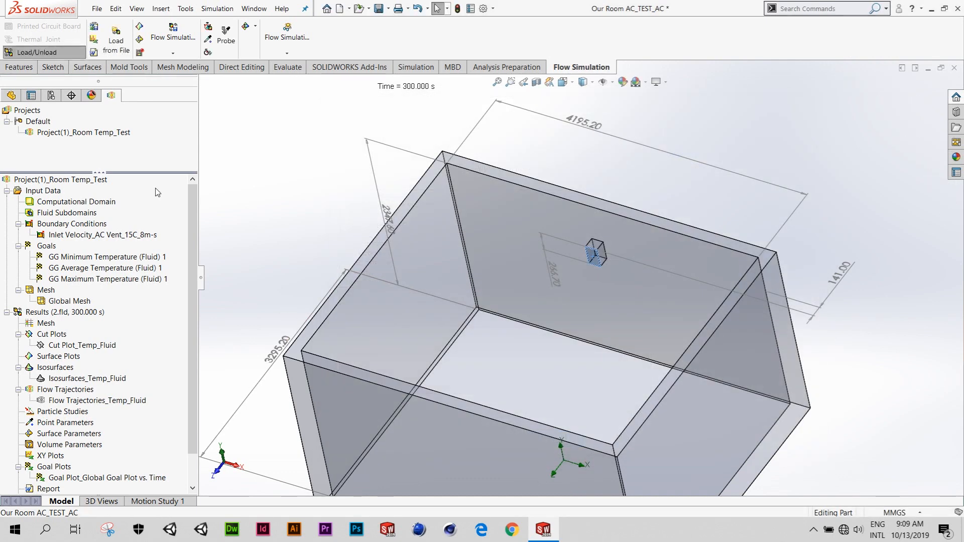
- Review the finishing and saving settings in Calculation Control Options and close them without changes
right_click(108, 203)
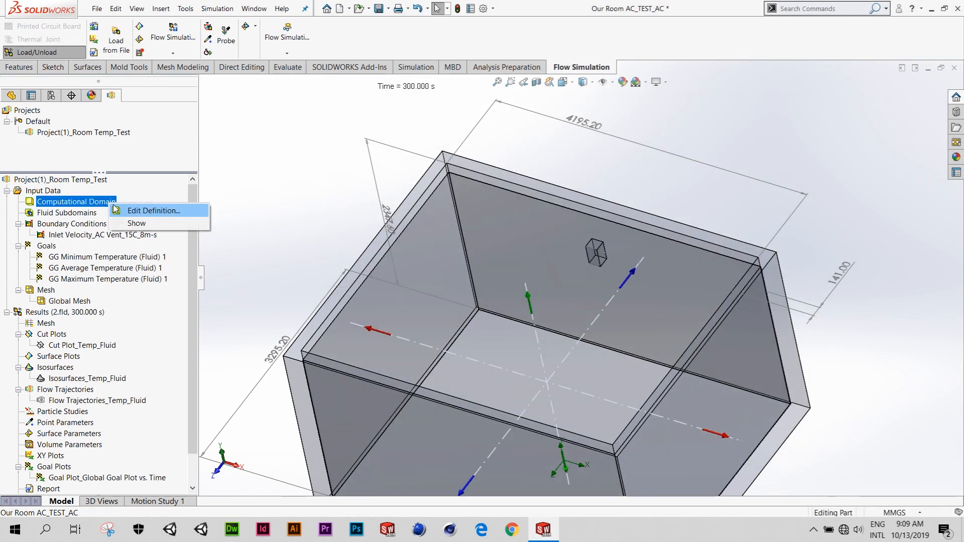
right_click(58, 193)
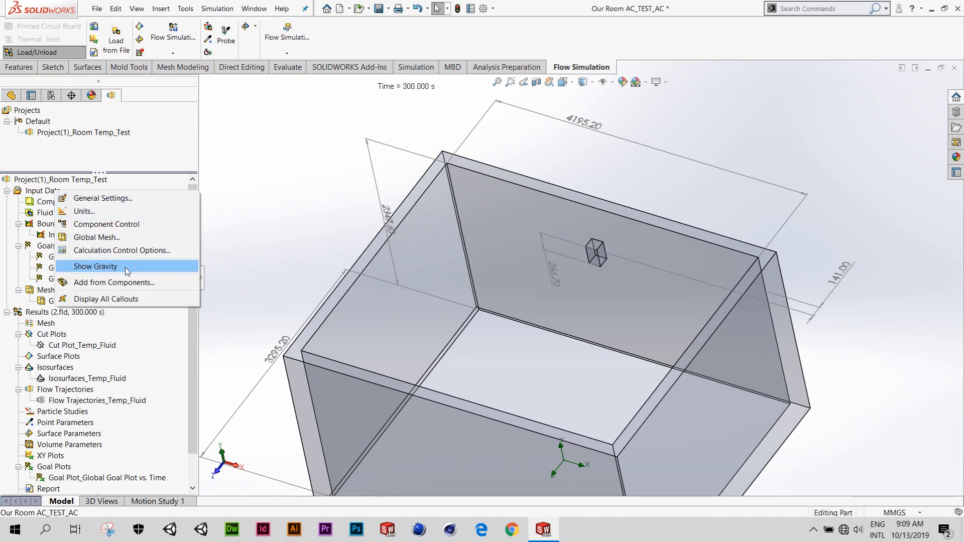
left_click(175, 250)
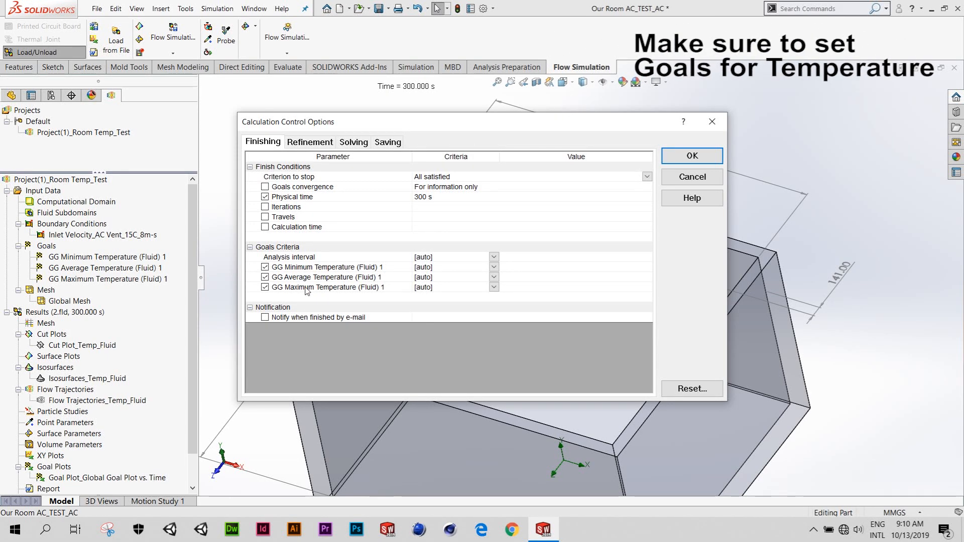
left_click(388, 143)
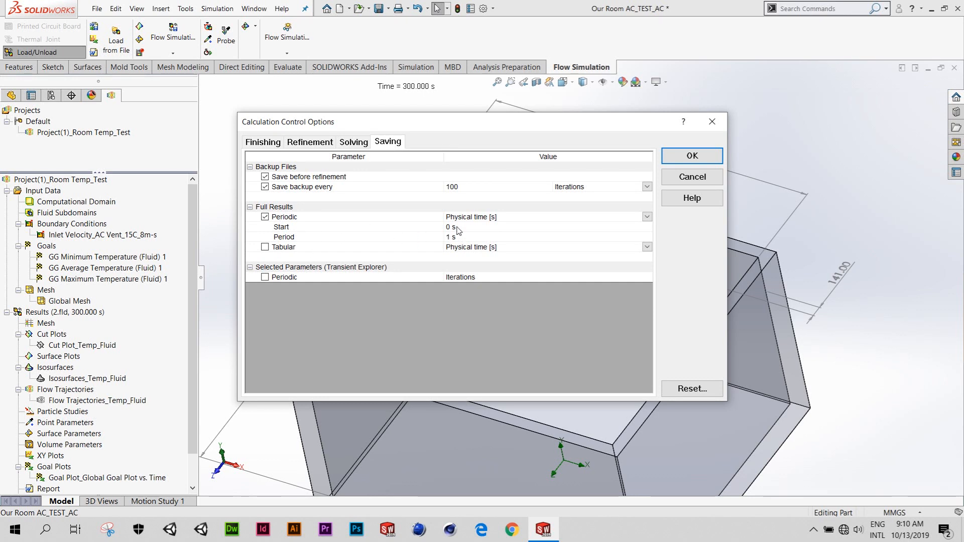
left_click(263, 142)
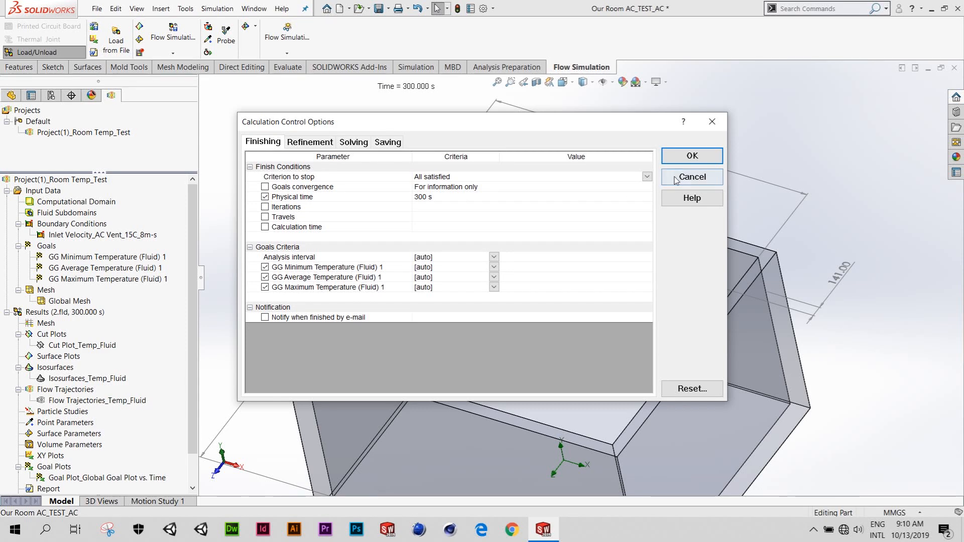
left_click(692, 177)
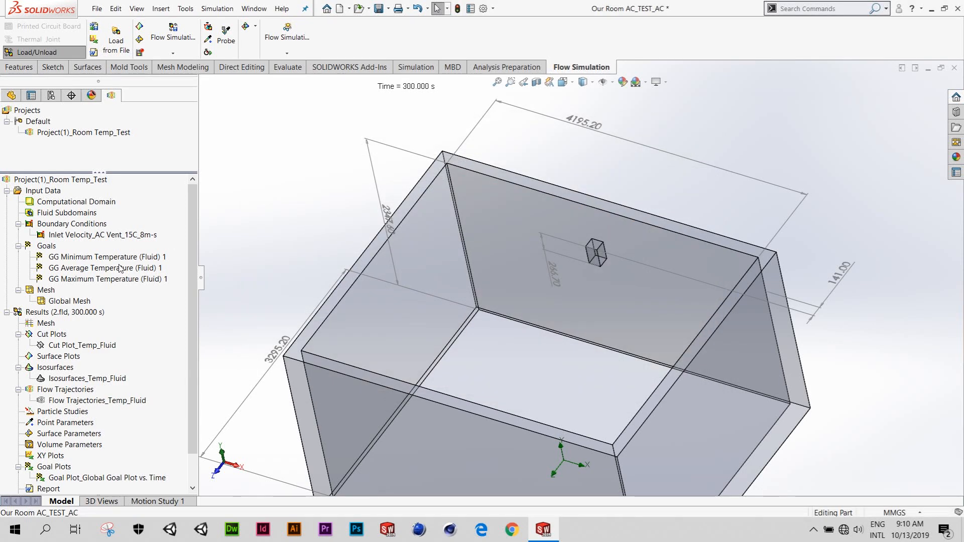
- Load the simulation results for the 5 s time moment
scroll(119, 273, "down", 1)
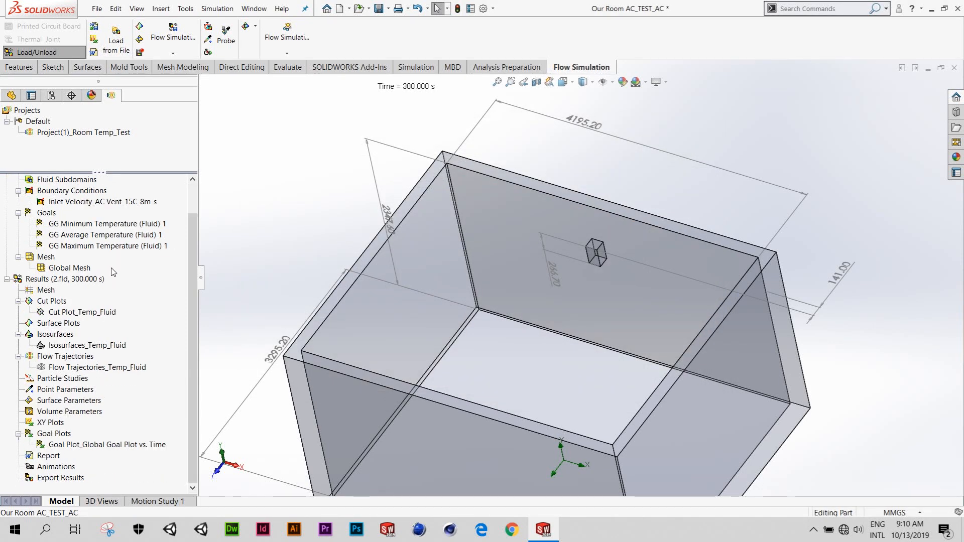
middle_click_drag(498, 280, 543, 254)
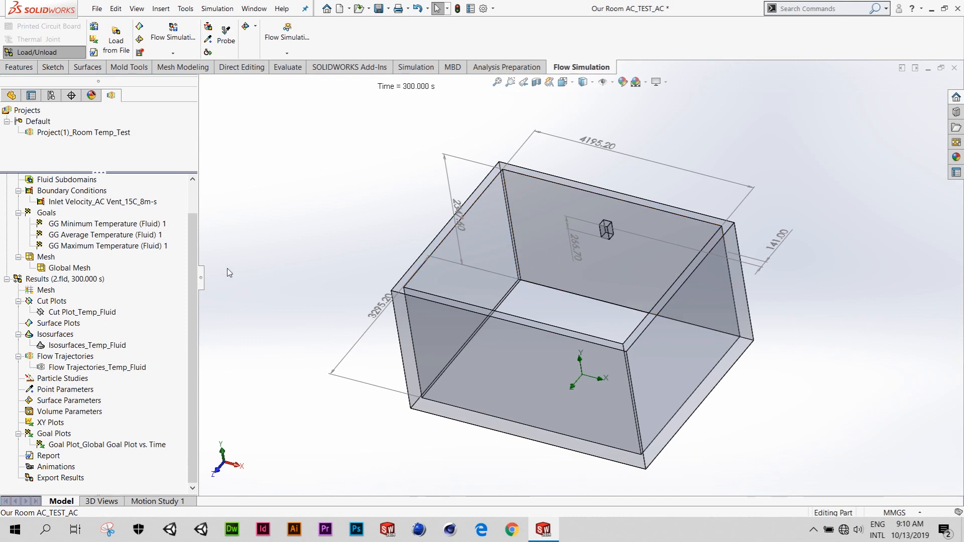
right_click(86, 280)
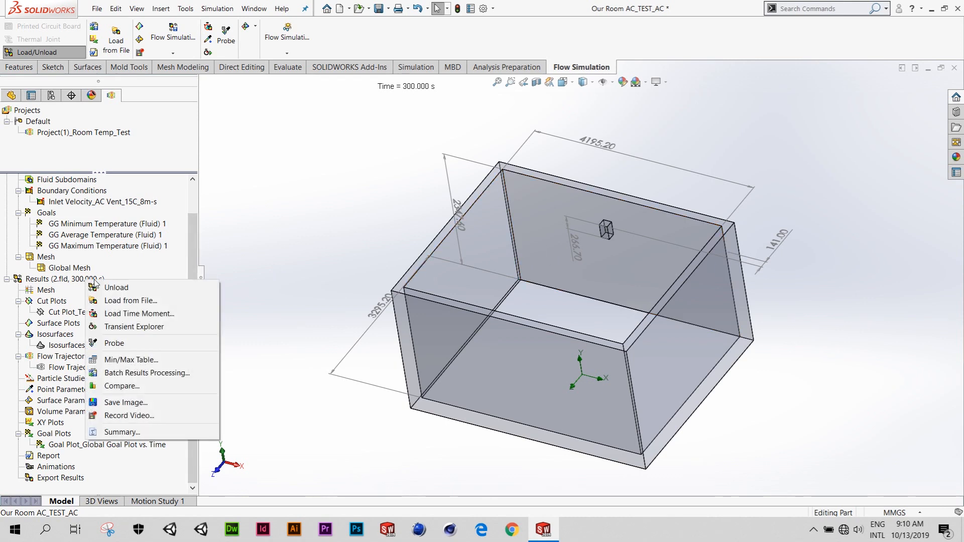
left_click(139, 314)
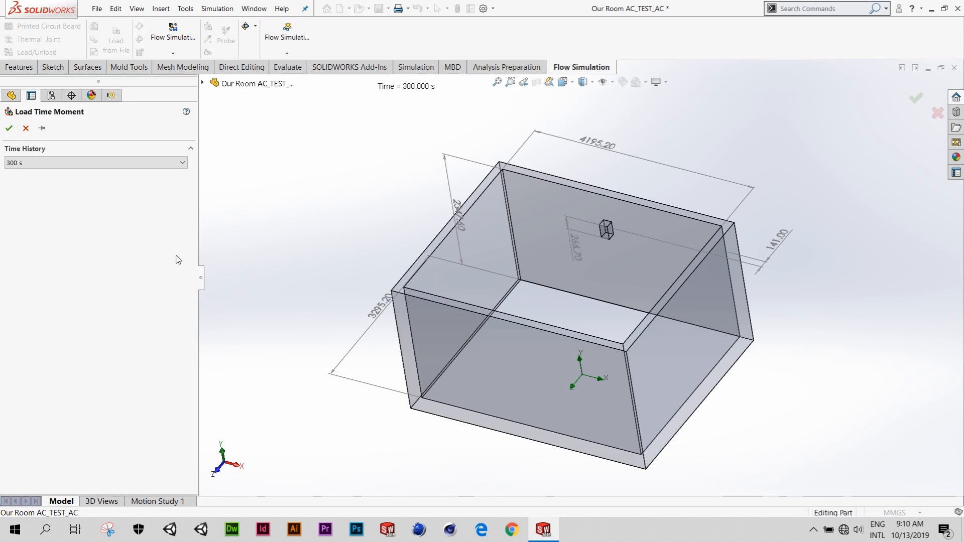
left_click(176, 166)
left_click_drag(186, 410, 183, 179)
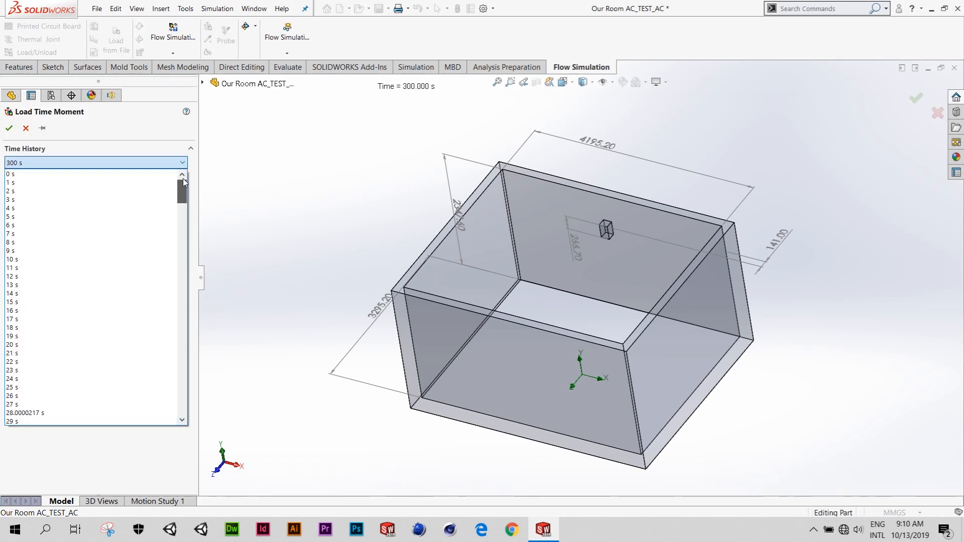
left_click(43, 217)
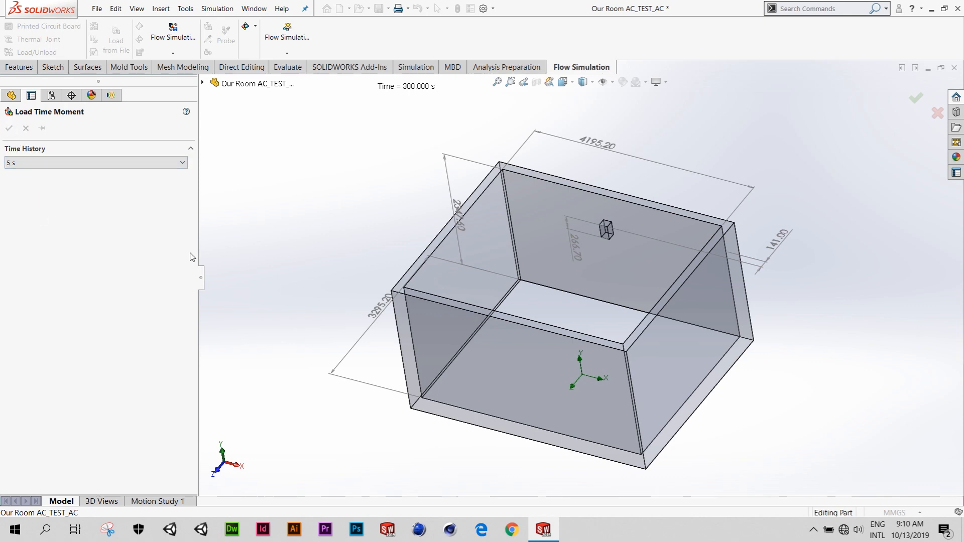
- Show the Cut Plot_Temp_Fluid temperature cut plot in the room and view it from a slightly different angle
middle_click_drag(501, 309, 506, 282)
right_click(75, 345)
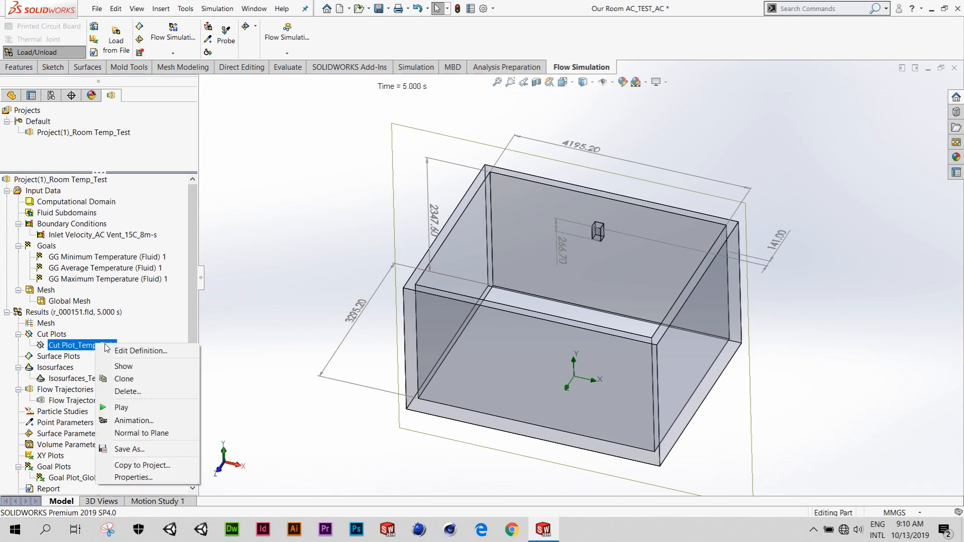
left_click(136, 366)
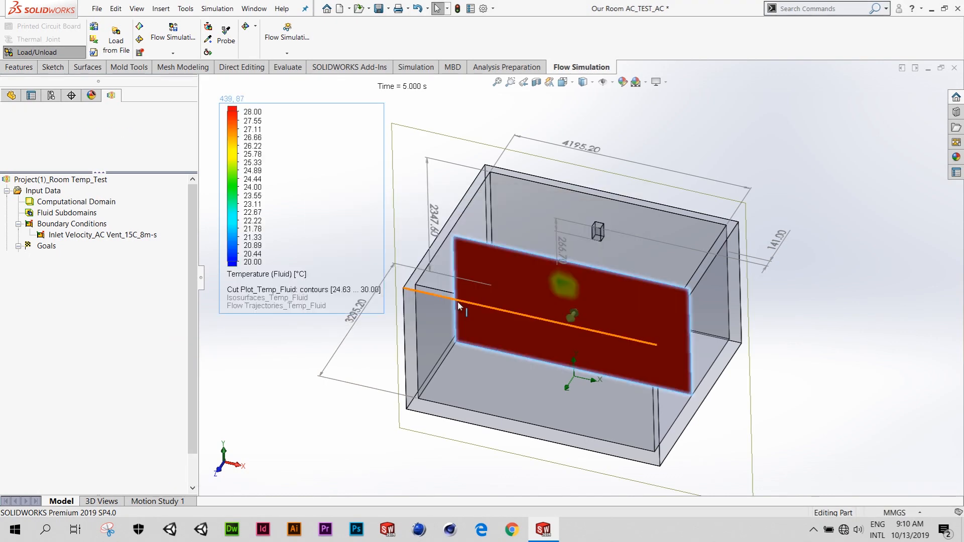
middle_click_drag(459, 305, 381, 263)
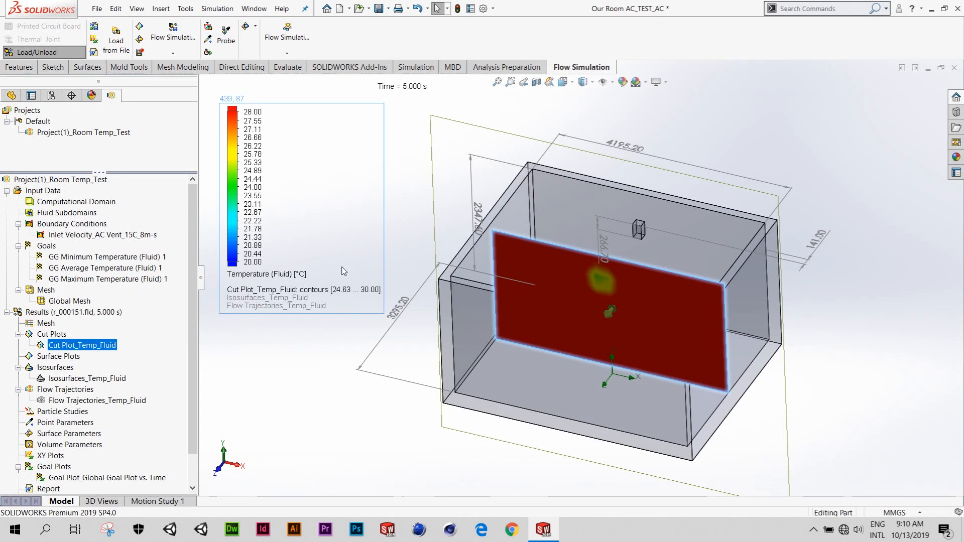
middle_click_drag(522, 263, 554, 283)
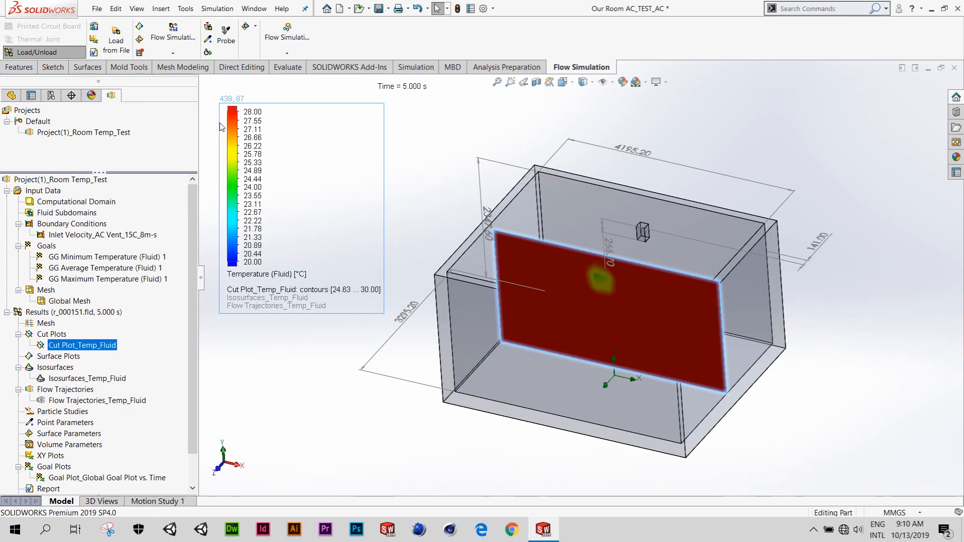
- Check the Plot Min/Max option in the temperature legend's appearance settings and close them without changes
mouse_move(224, 127)
right_click(236, 129)
left_click(316, 151)
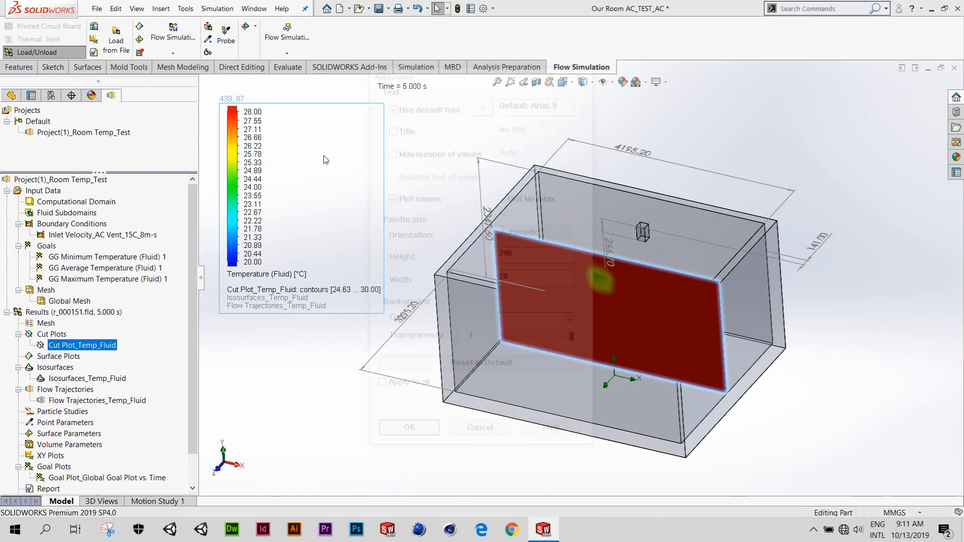
left_click(502, 198)
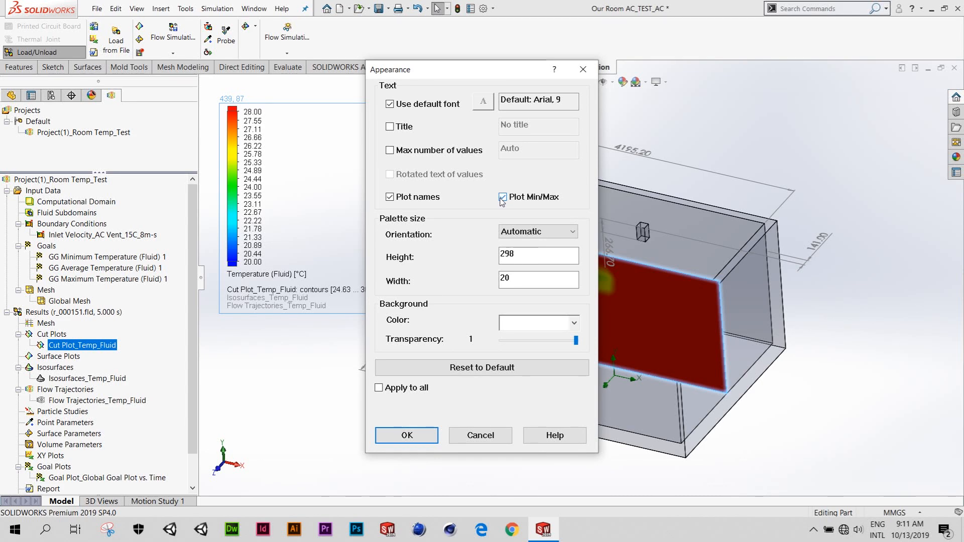
left_click(480, 435)
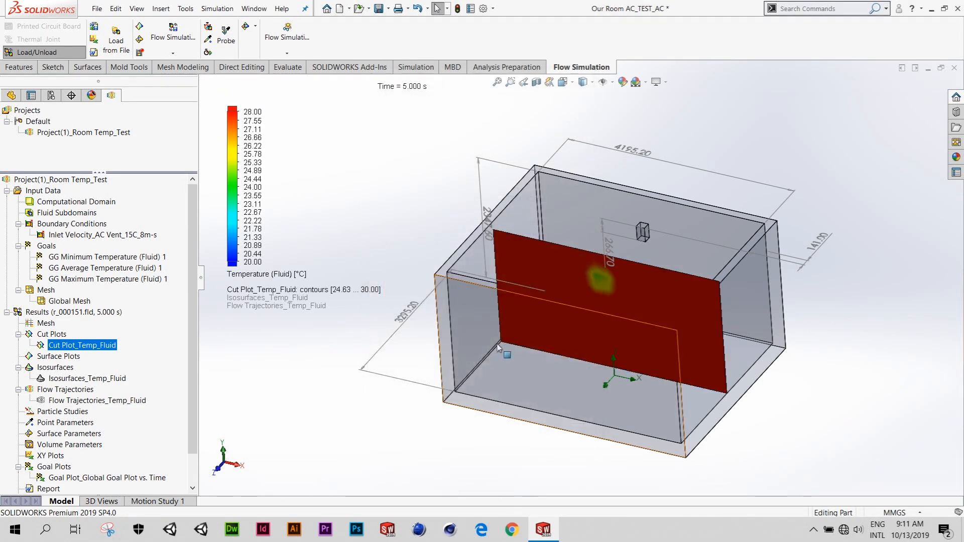
left_click(497, 348)
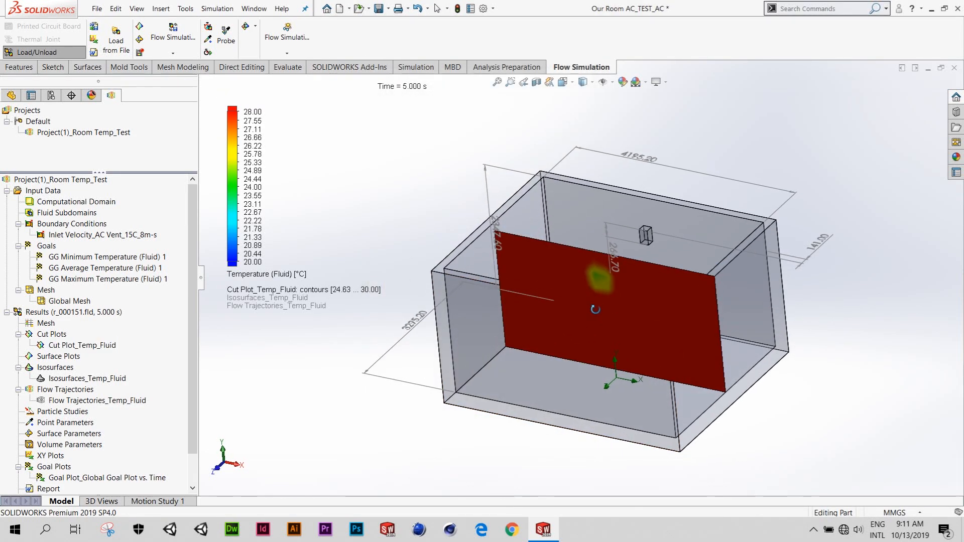
- Turn on Probe and read the fluid temperature at several points of the 5 s cut plot
left_click(226, 38)
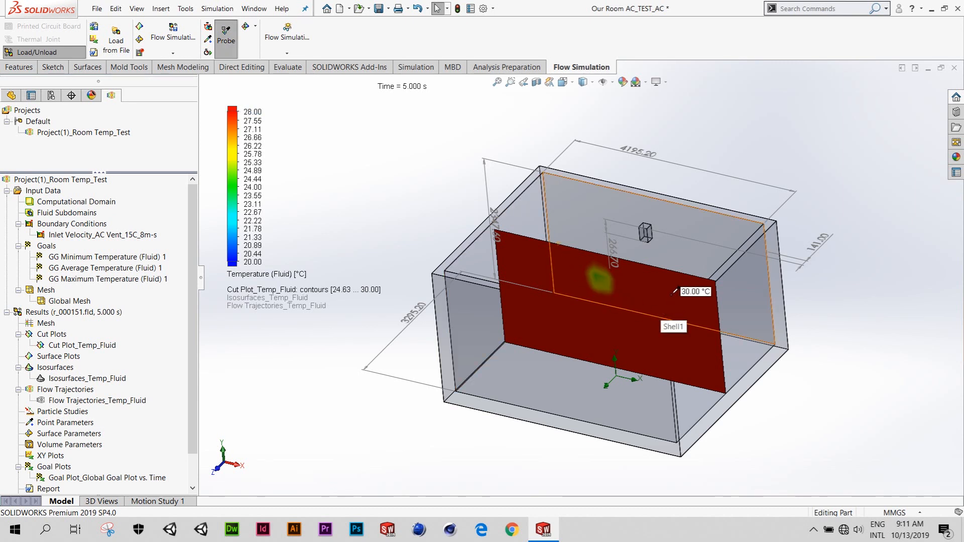
middle_click_drag(669, 298, 666, 296)
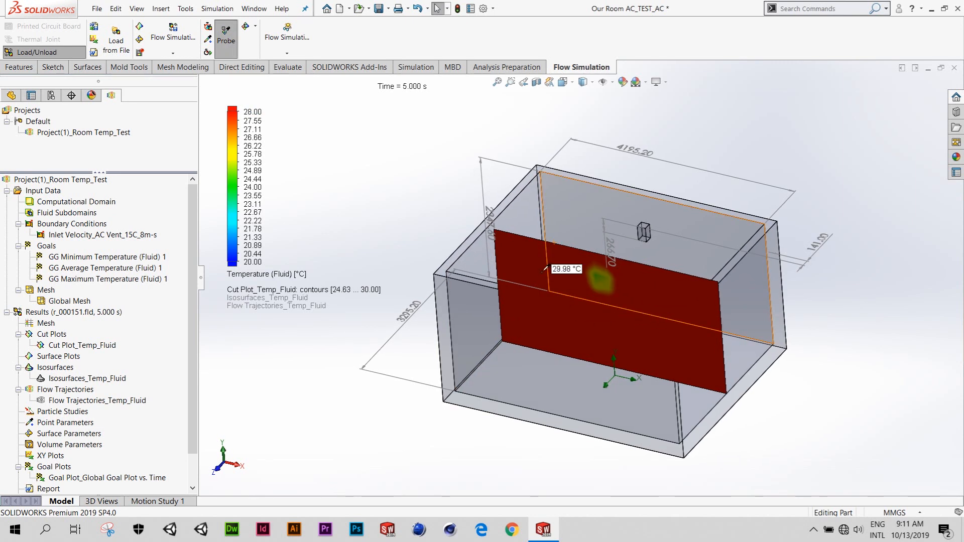
middle_click_drag(625, 283, 619, 291)
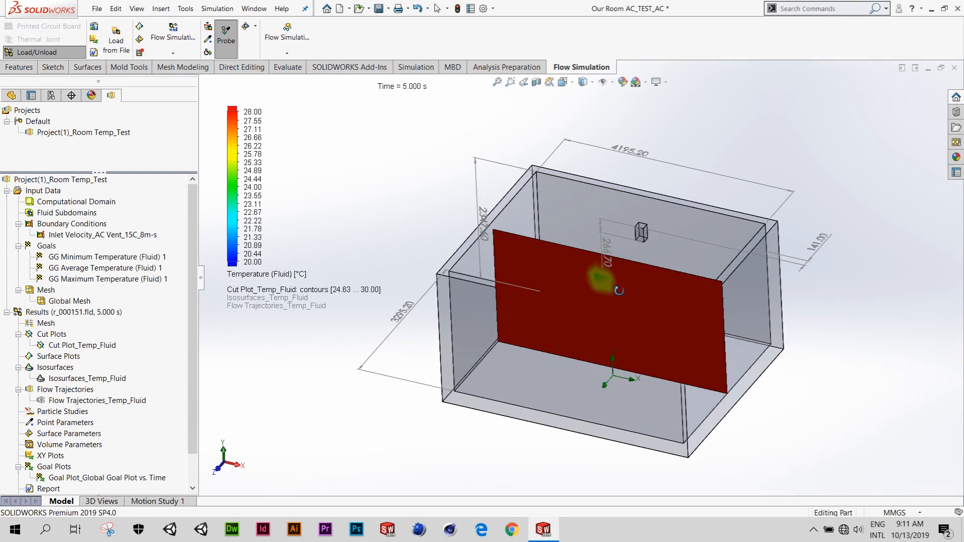
- Load the simulation results for the 200 s time moment and probe the temperature cut plot
right_click(106, 316)
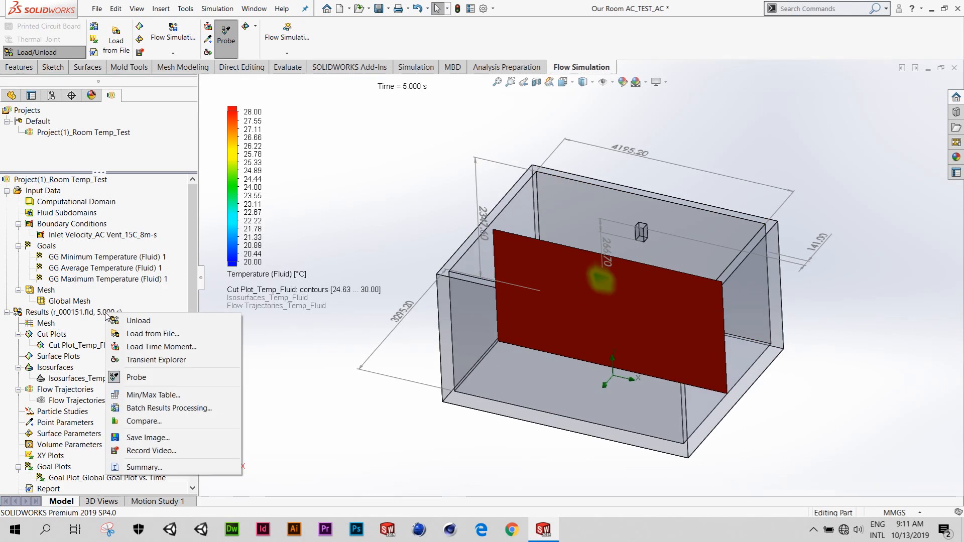
left_click(160, 347)
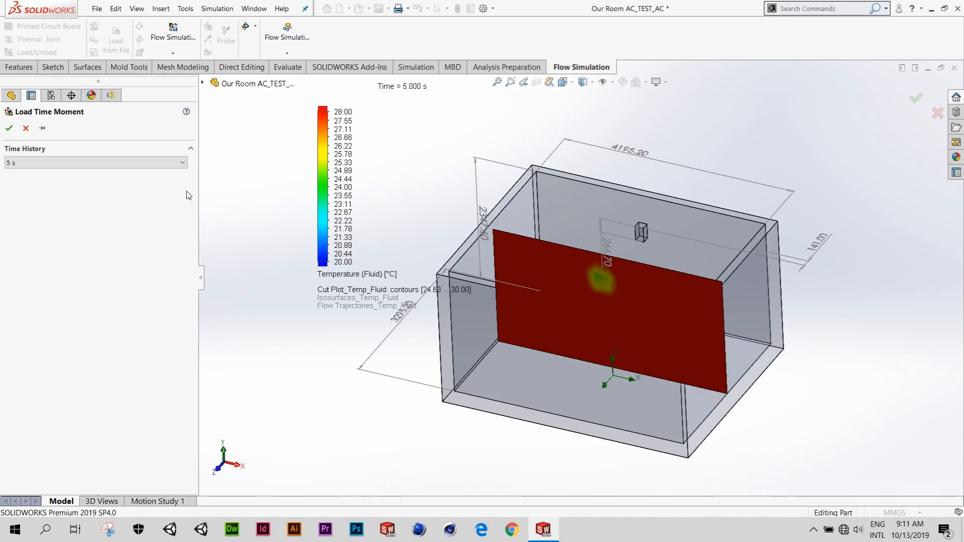
left_click(181, 165)
left_click_drag(182, 201, 181, 315)
scroll(50, 321, "down", 8)
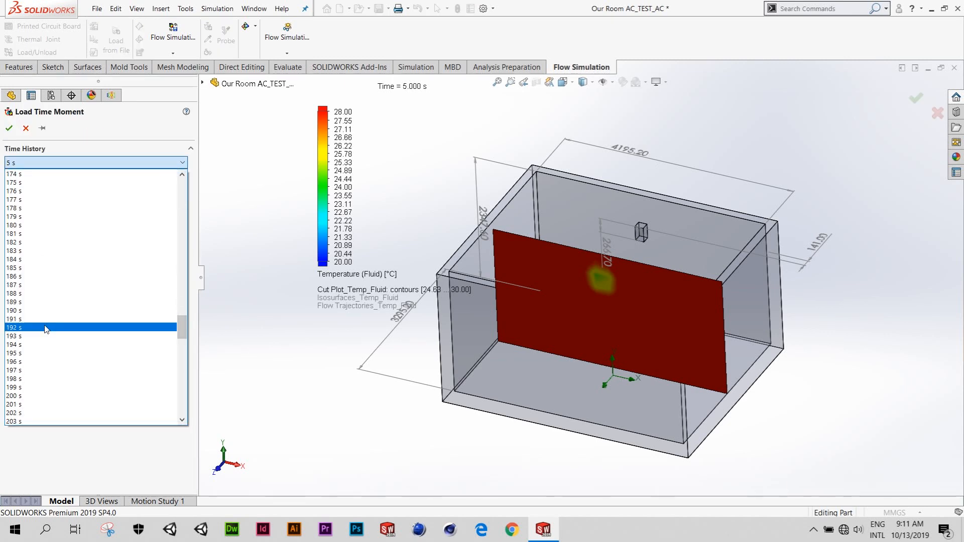
left_click(30, 293)
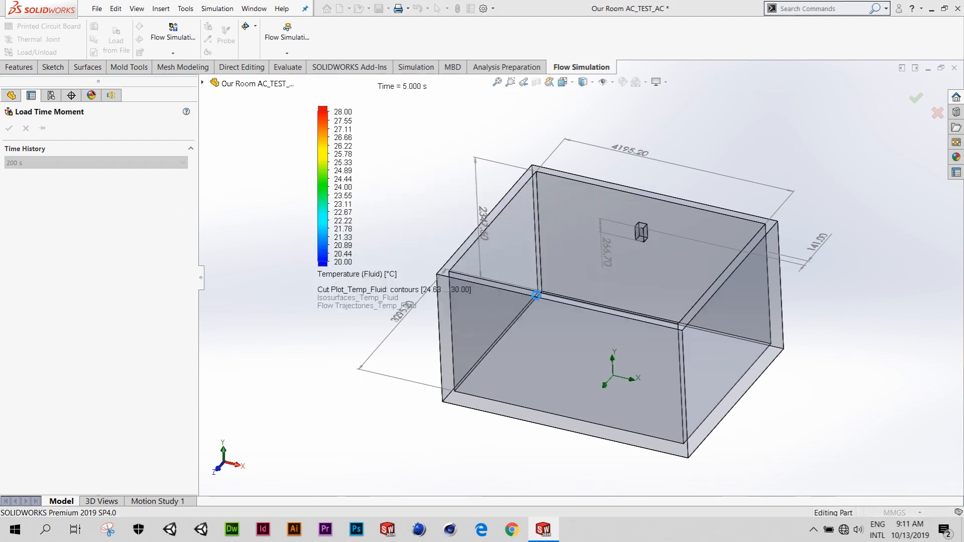
middle_click_drag(589, 302, 622, 287)
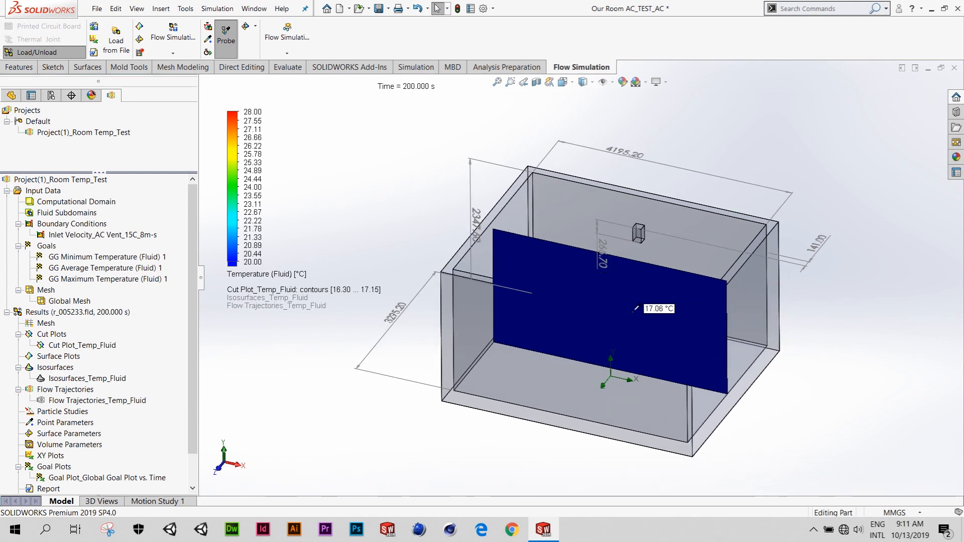
mouse_move(570, 295)
middle_mouse_down()
mouse_move(606, 293)
mouse_move(584, 301)
middle_mouse_up()
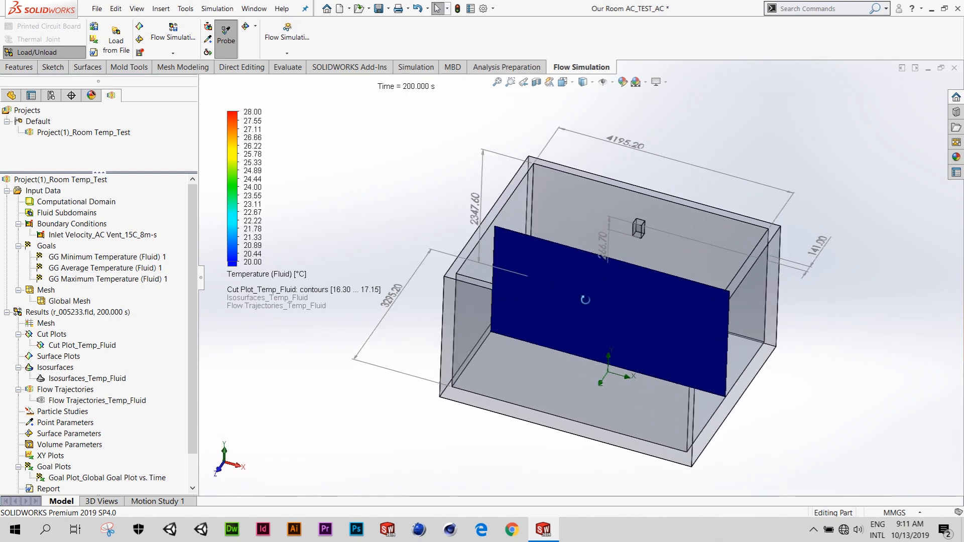
- Load the simulation results for the 300 s time moment and inspect the temperature cut plot
right_click(98, 315)
left_click(158, 336)
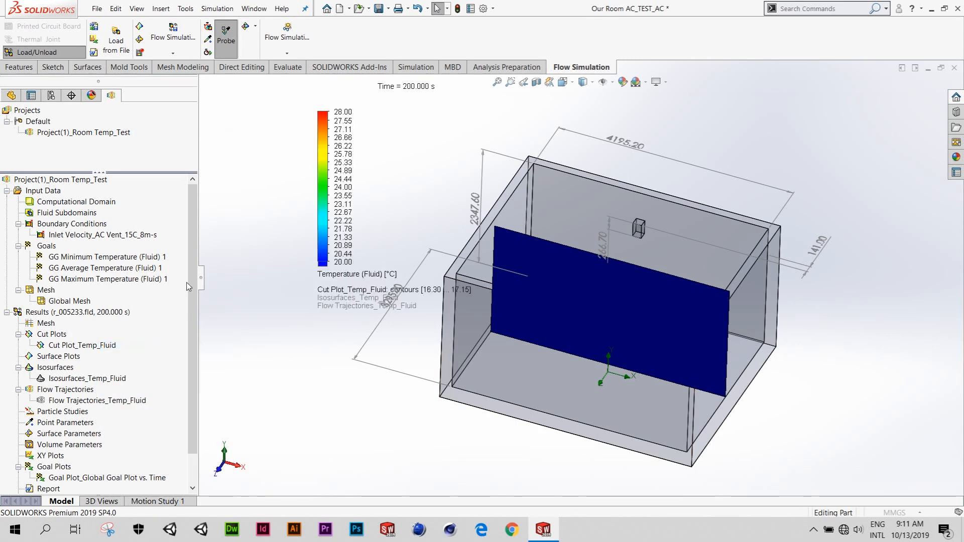
left_click(179, 163)
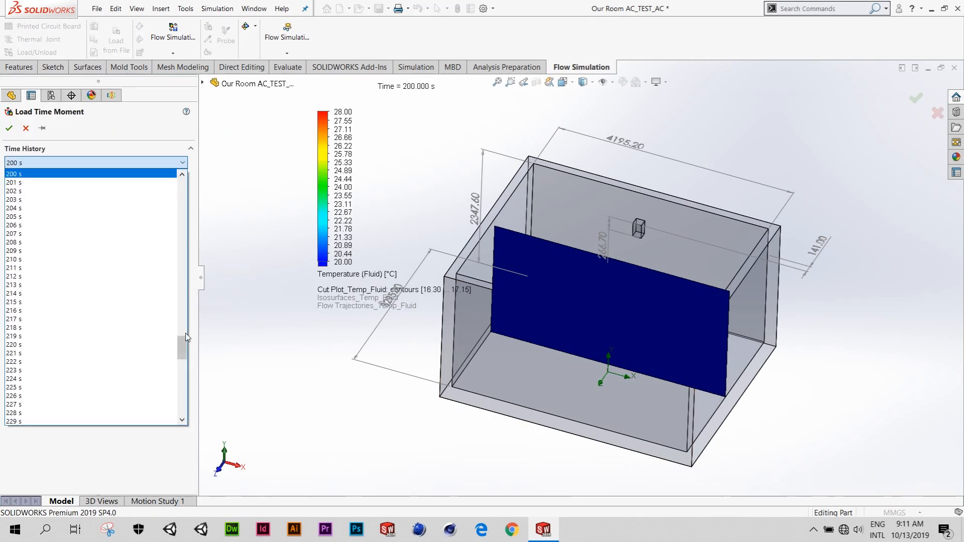
left_click_drag(185, 337, 183, 398)
left_click(52, 422)
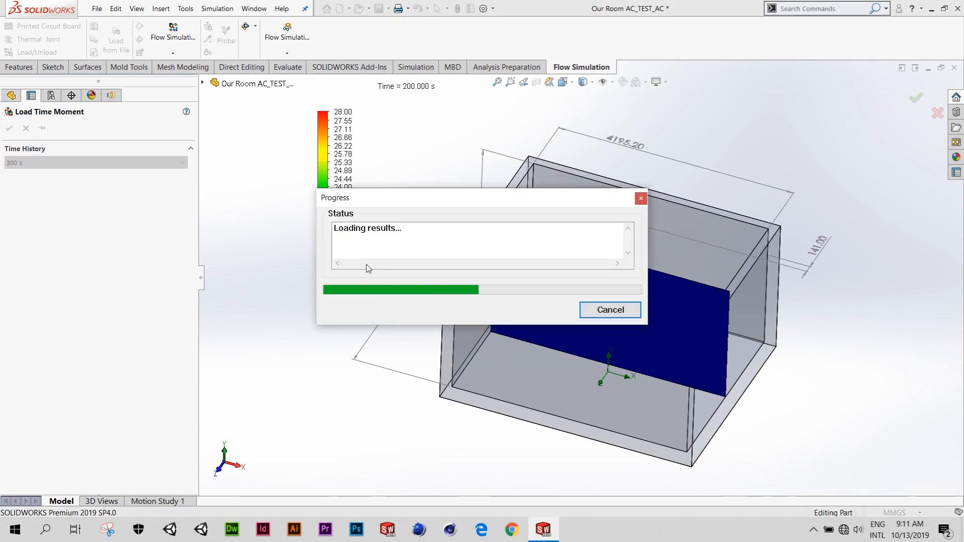
middle_click_drag(544, 289, 617, 302)
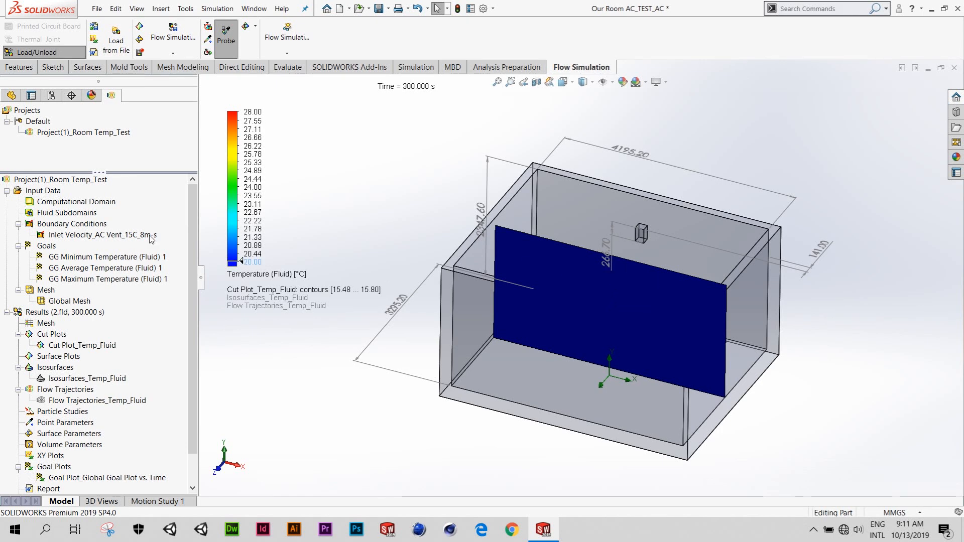
- Review the velocity and thermodynamic parameters of the Inlet Velocity_AC Vent_15C_8m-s boundary condition and close it without changes
left_click(112, 235)
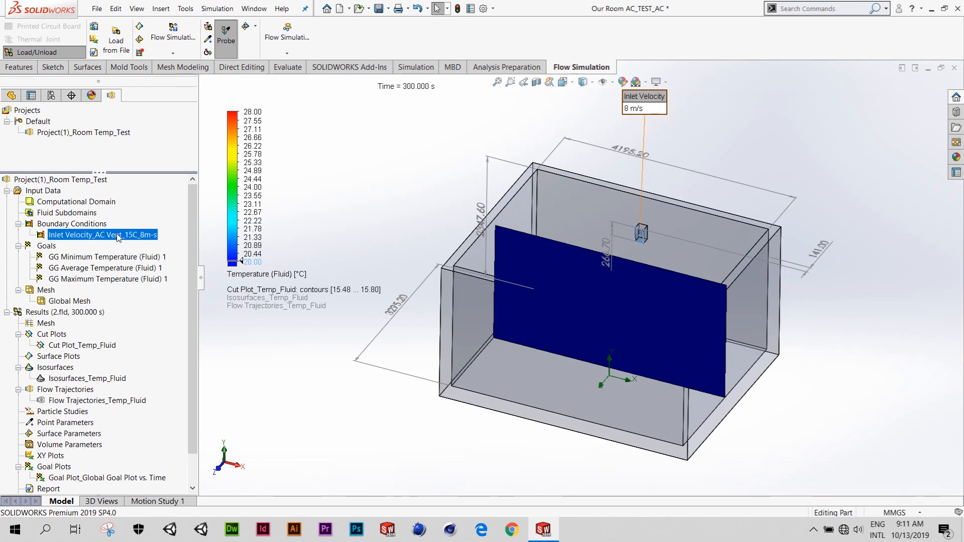
right_click(120, 238)
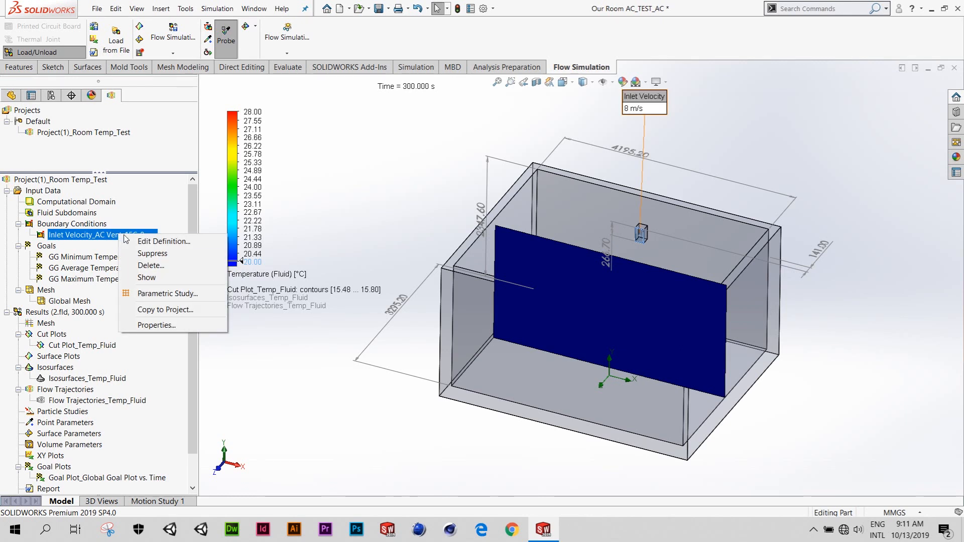
left_click(150, 242)
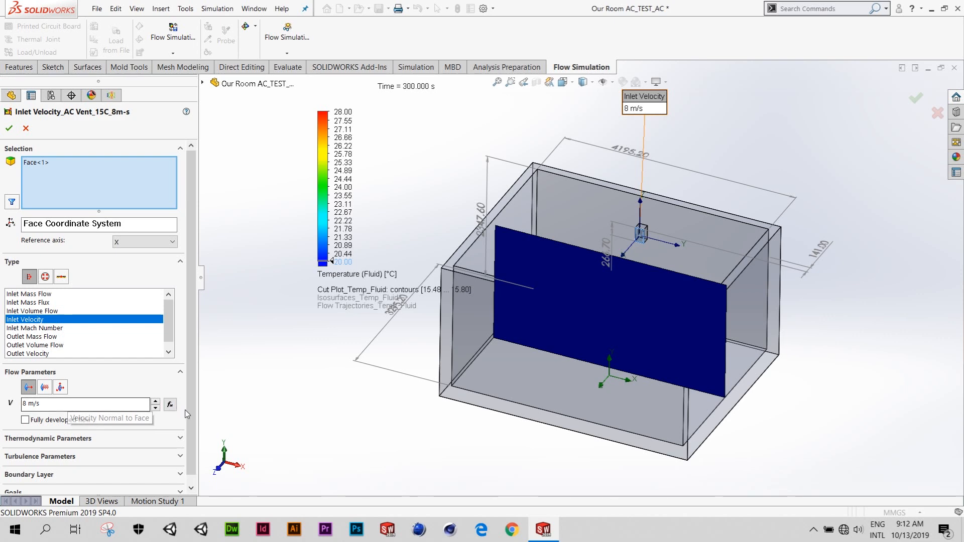
scroll(189, 433, "down", 1)
left_click(180, 430)
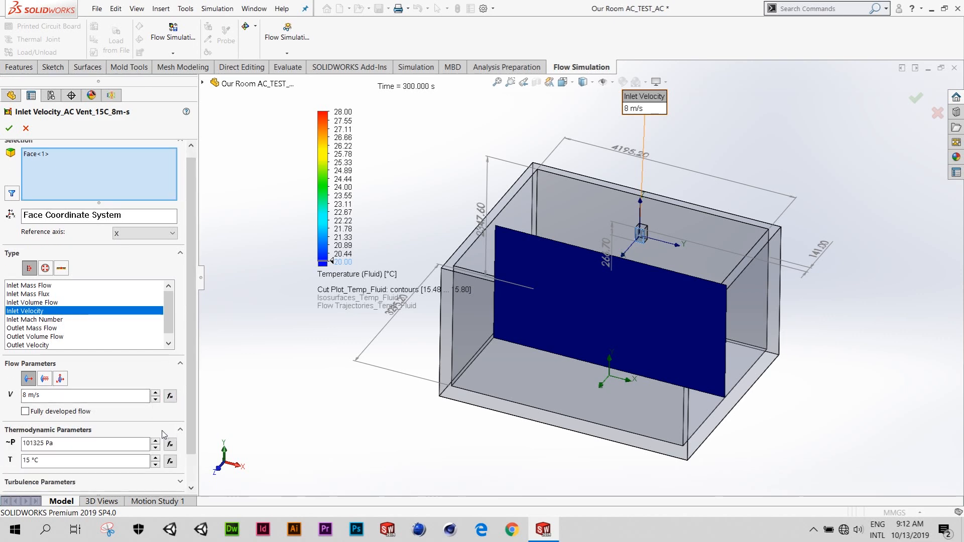
scroll(192, 439, "down", 2)
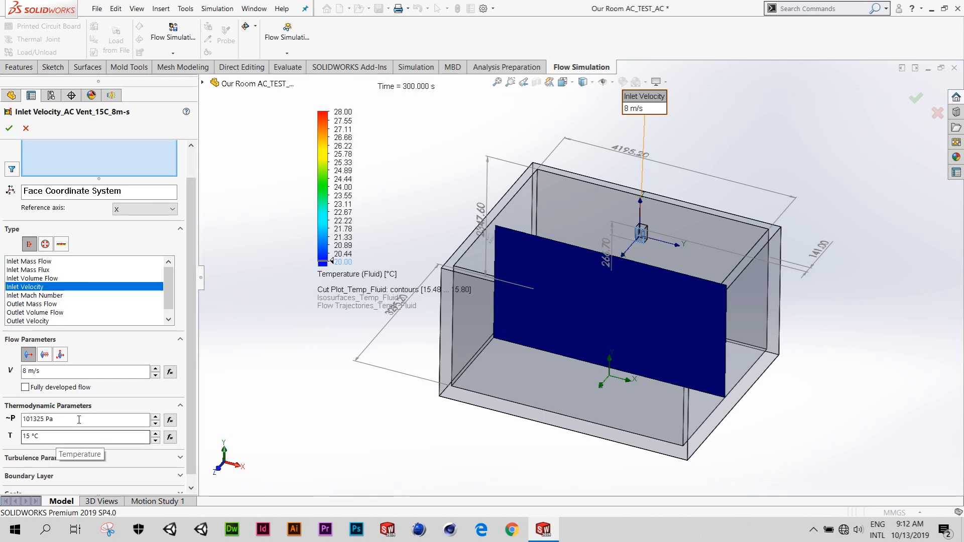
left_click(27, 129)
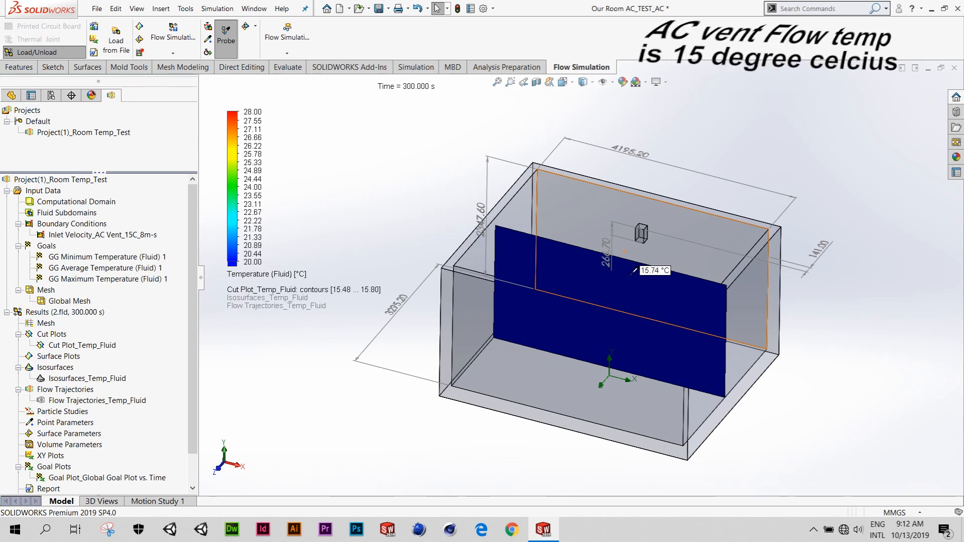
- Examine the room's dimensions and the AC vent on the back wall from several angles and distances
middle_click_drag(645, 228, 639, 237)
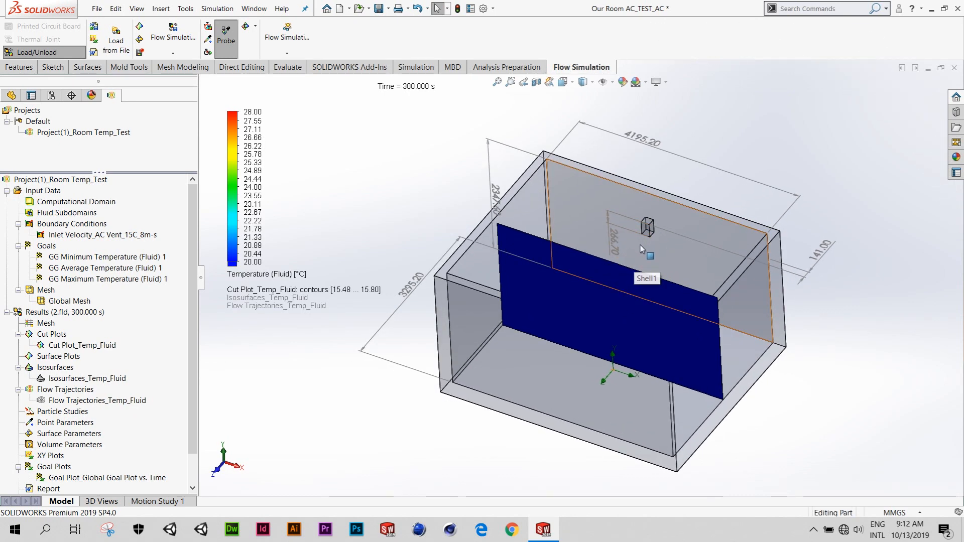
middle_click_drag(605, 262, 522, 302)
middle_click_drag(427, 343, 457, 353)
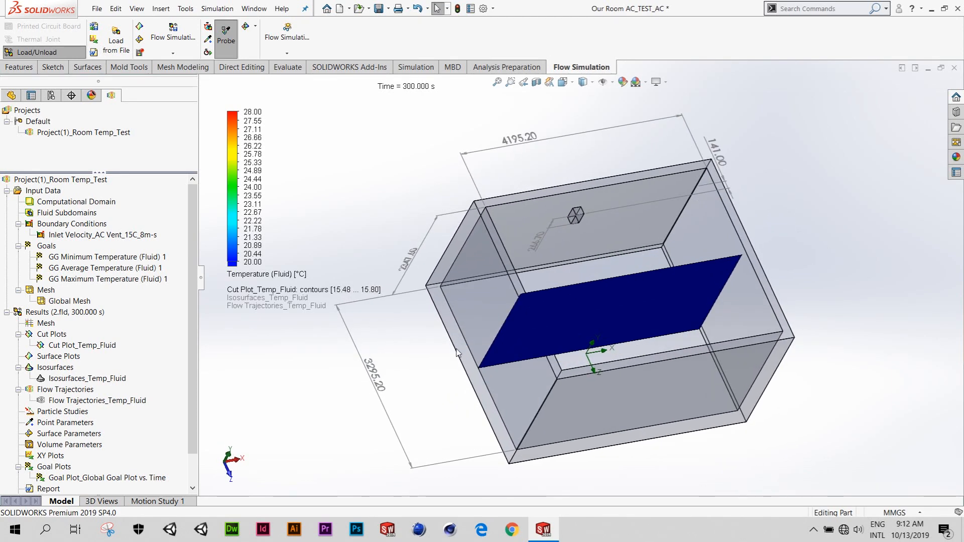
middle_click_drag(394, 370, 595, 244)
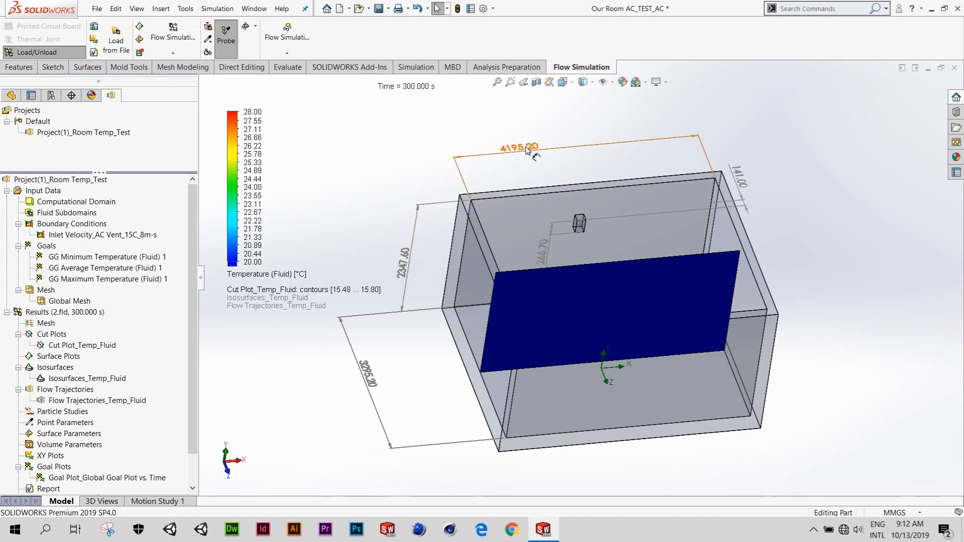
middle_click_drag(646, 258, 631, 231)
scroll(629, 235, "down", 2)
scroll(633, 227, "down", 3)
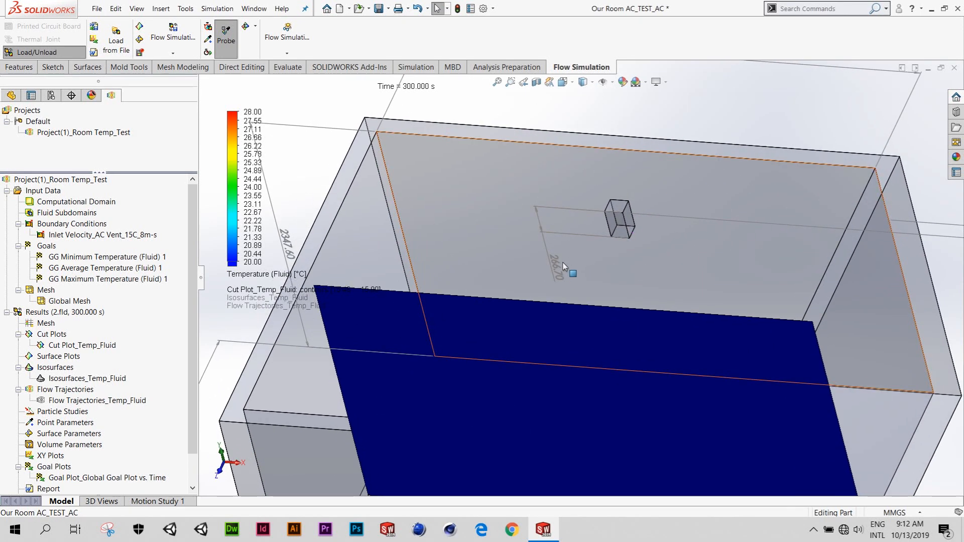
scroll(583, 252, "up", 2)
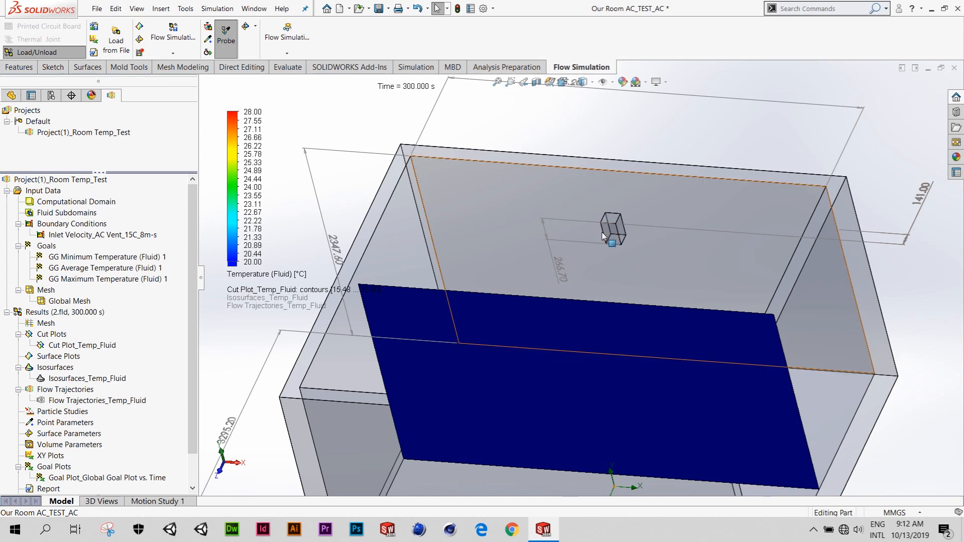
scroll(584, 259, "up", 5)
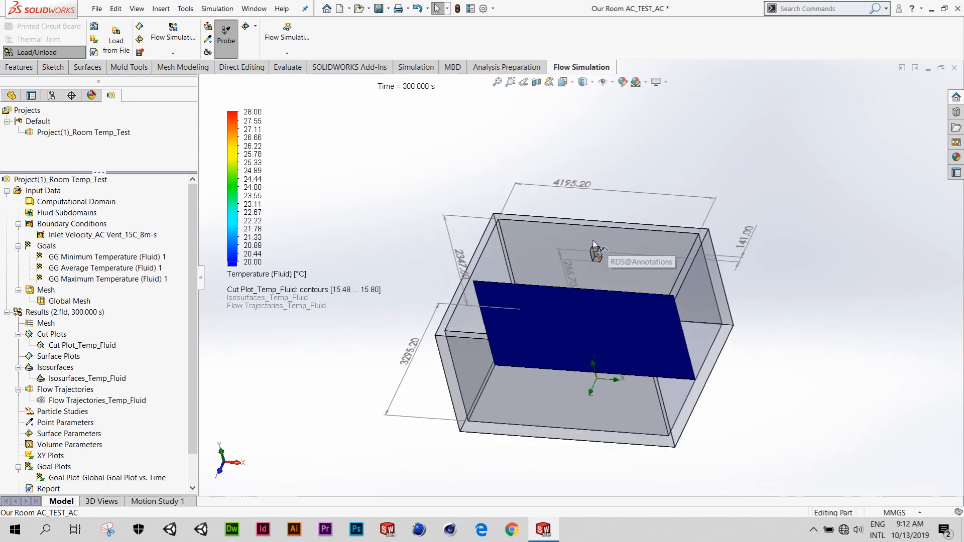
middle_click_drag(585, 260, 614, 250, "ctrl")
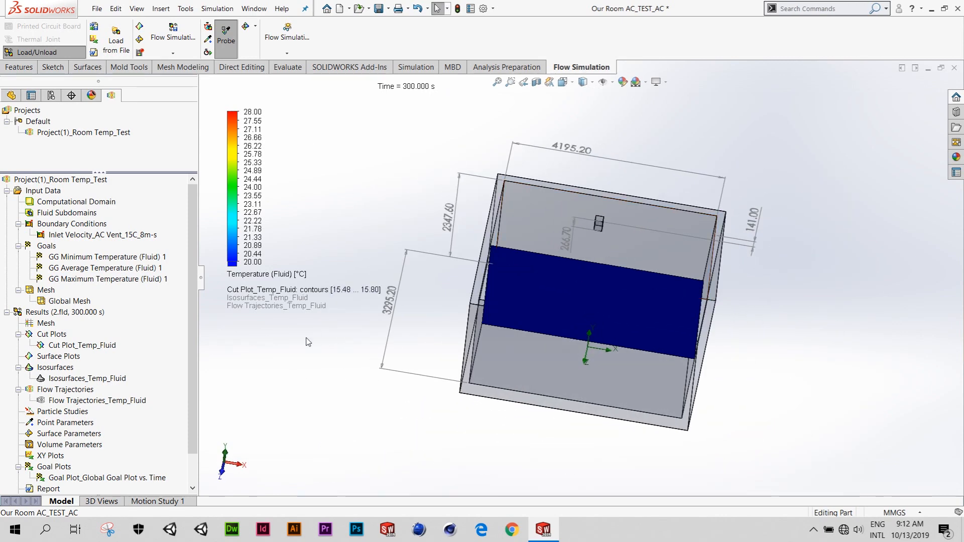
- Show the Flow Trajectories_Temp_Fluid plot and examine its flow arrows throughout the room
scroll(125, 371, "down", 1)
left_click(133, 372)
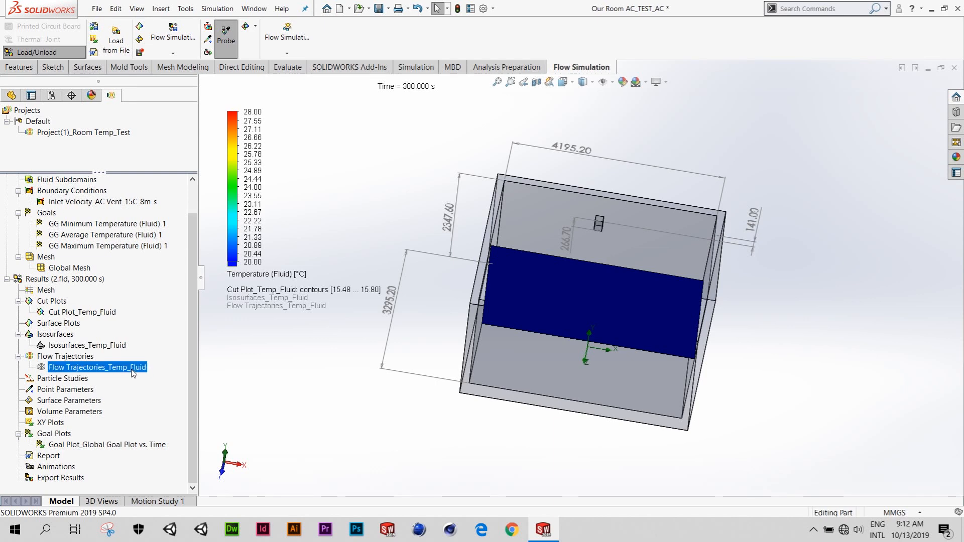
right_click(133, 371)
left_click(185, 268)
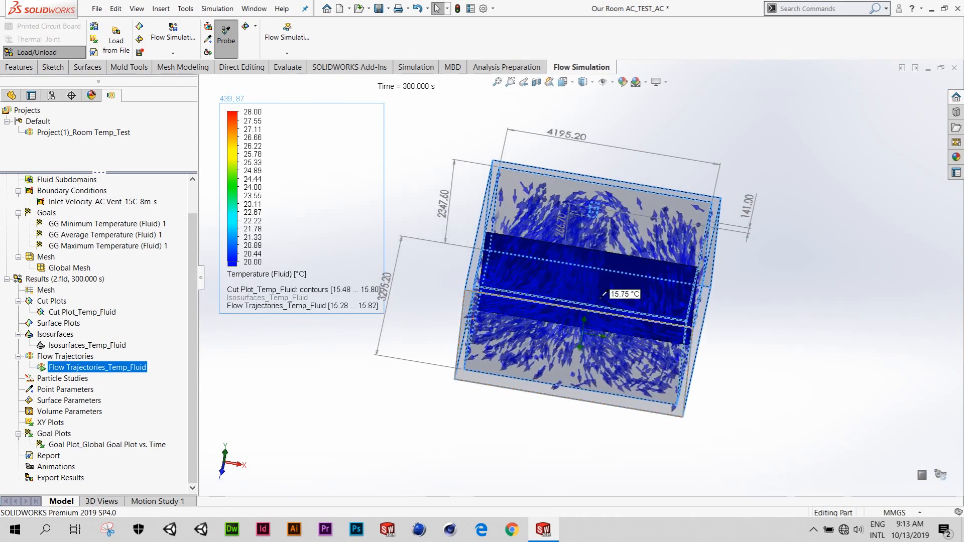
middle_click_drag(602, 297, 611, 272)
scroll(600, 281, "down", 1)
scroll(625, 296, "down", 2)
scroll(641, 277, "up", 2)
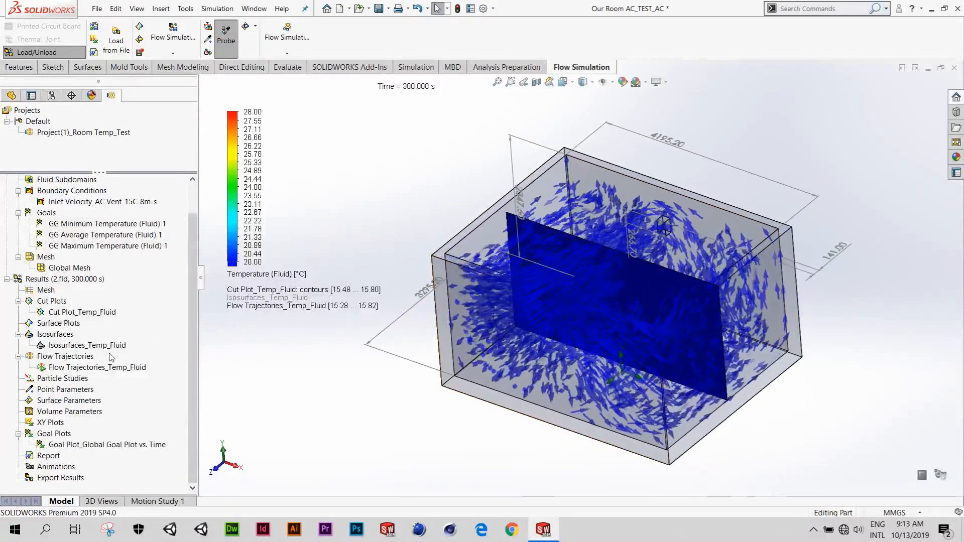
- Clear and hide the Flow Trajectories_Temp_Fluid plot
right_click(127, 366)
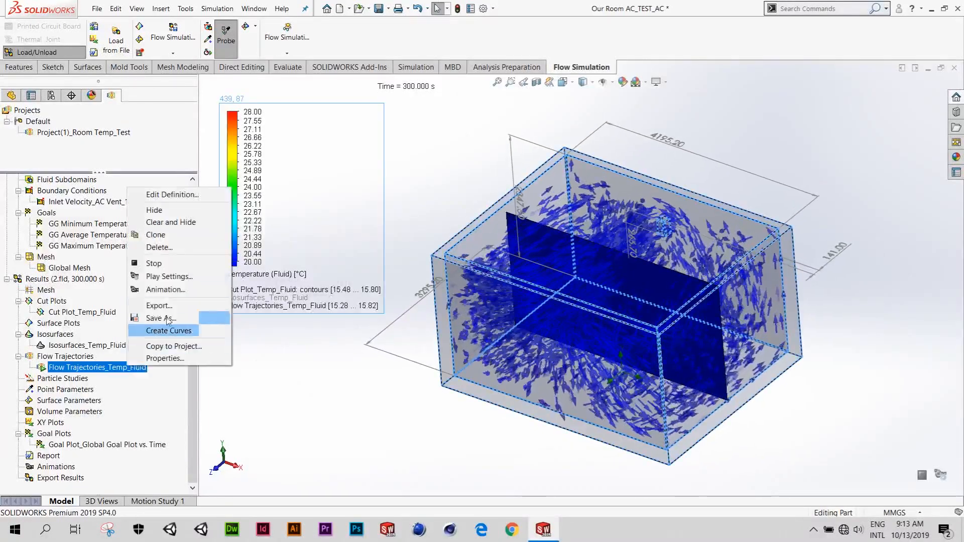
left_click(186, 222)
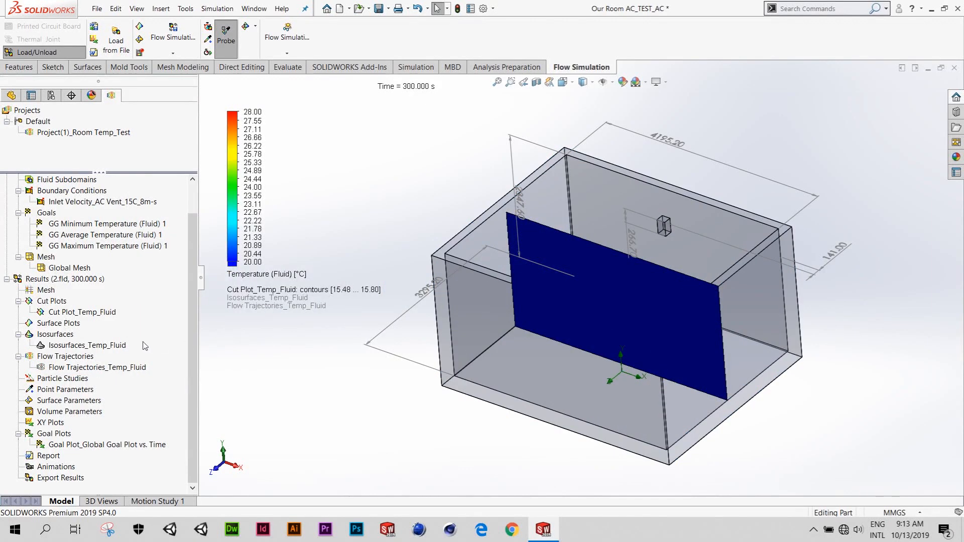
- Clear and hide the Cut Plot_Temp_Fluid plot
right_click(108, 313)
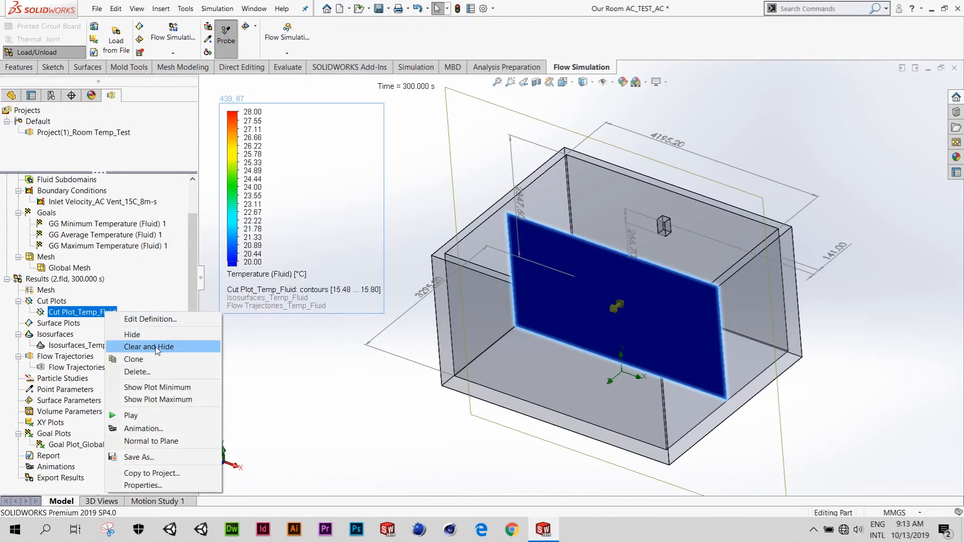
left_click(178, 349)
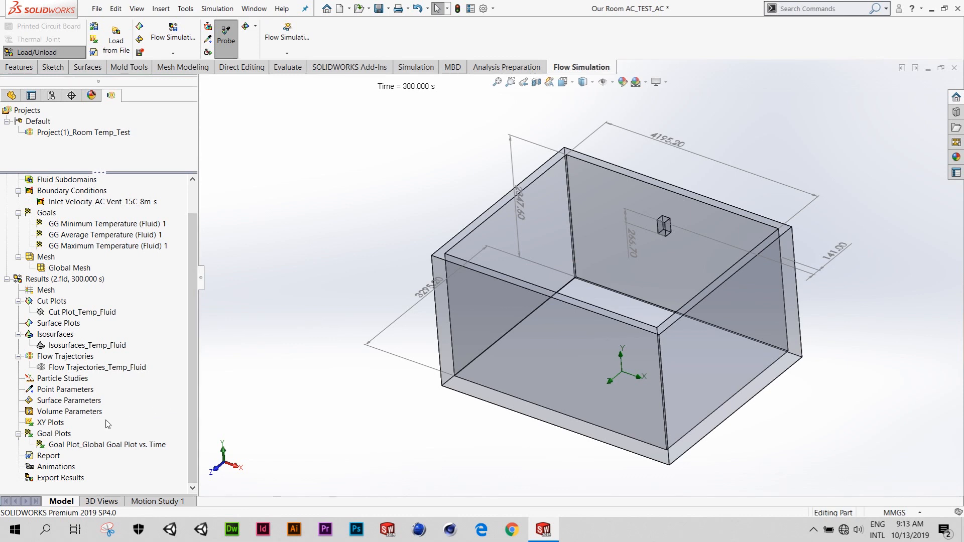
- Review the parameters available for inserting global goals, including Temperature (Fluid), and close the definition without adding a goal
scroll(103, 307, "up", 1)
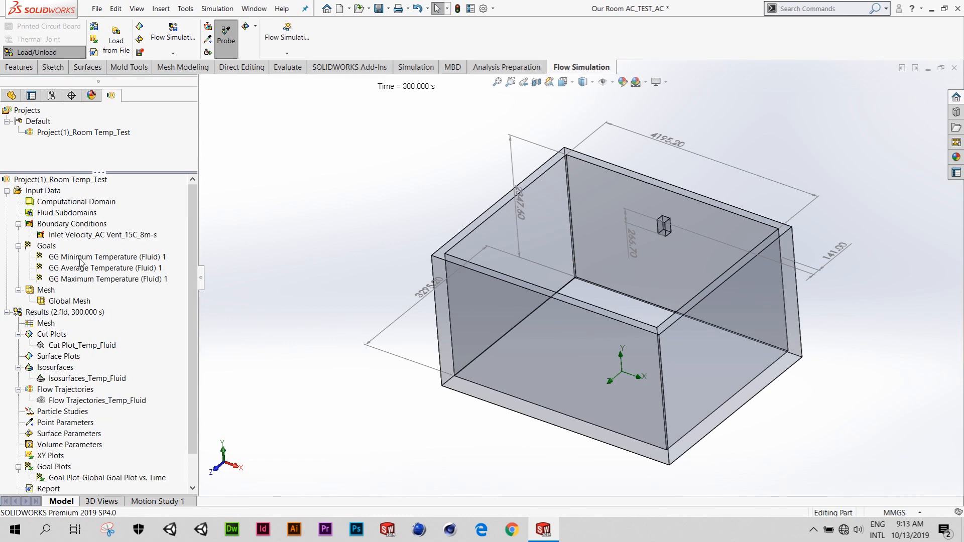
right_click(52, 250)
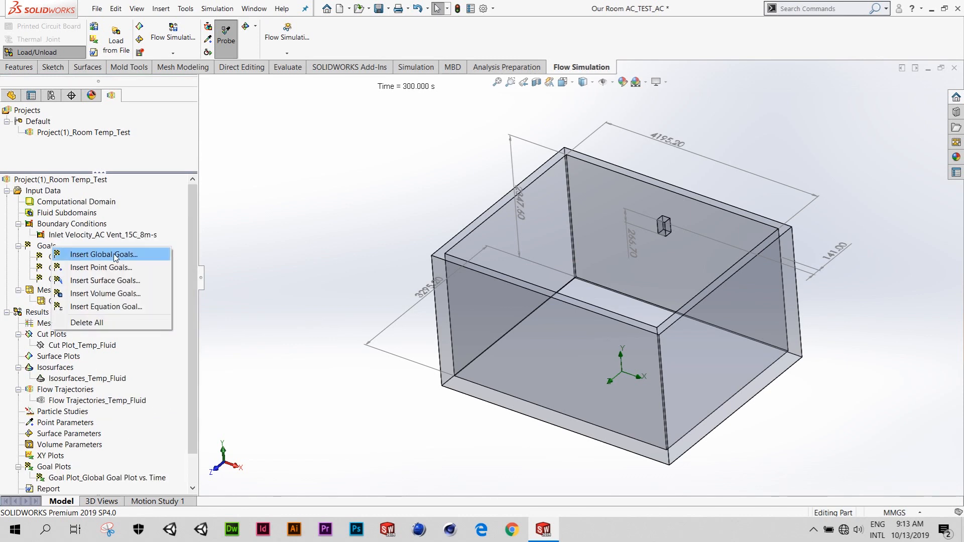
left_click(188, 254)
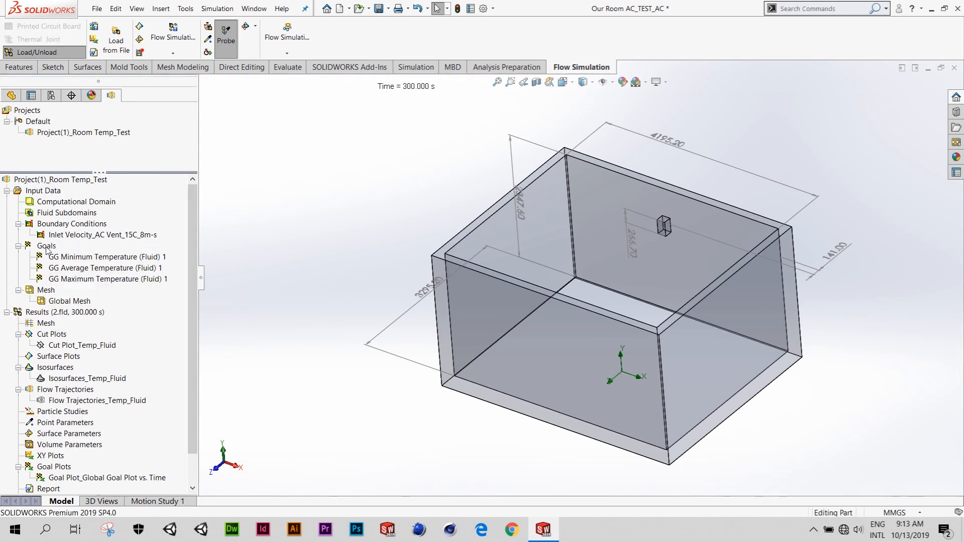
right_click(47, 249)
left_click(86, 256)
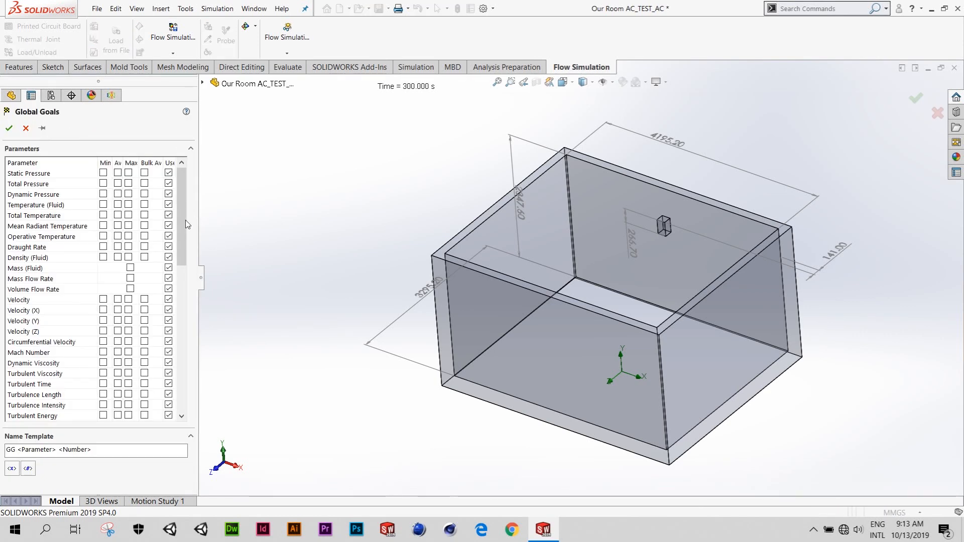
scroll(179, 251, "down", 3)
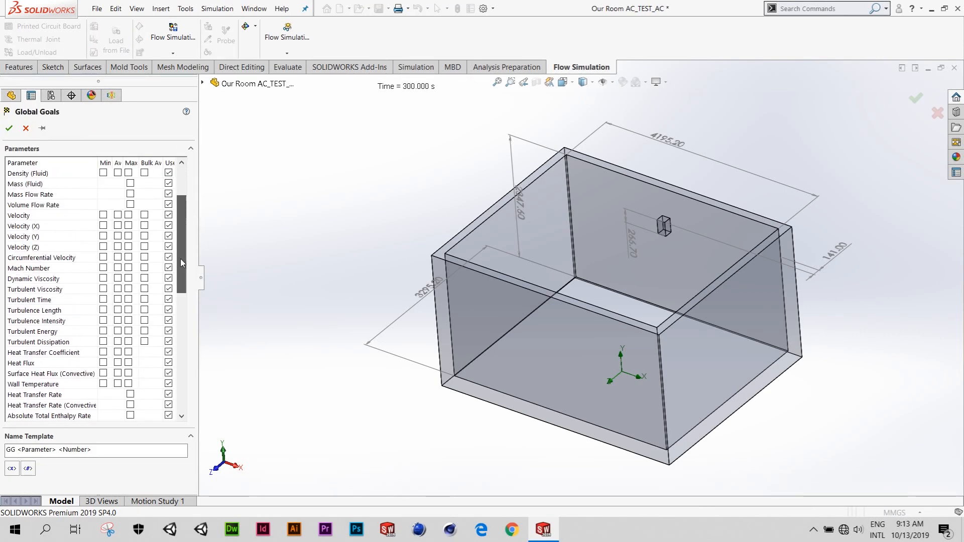
scroll(126, 236, "up", 3)
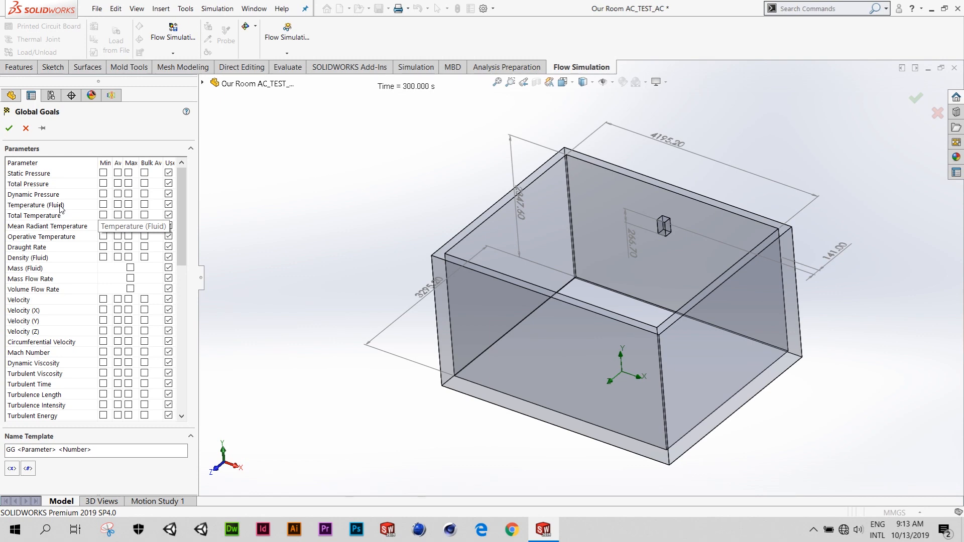
left_click(25, 128)
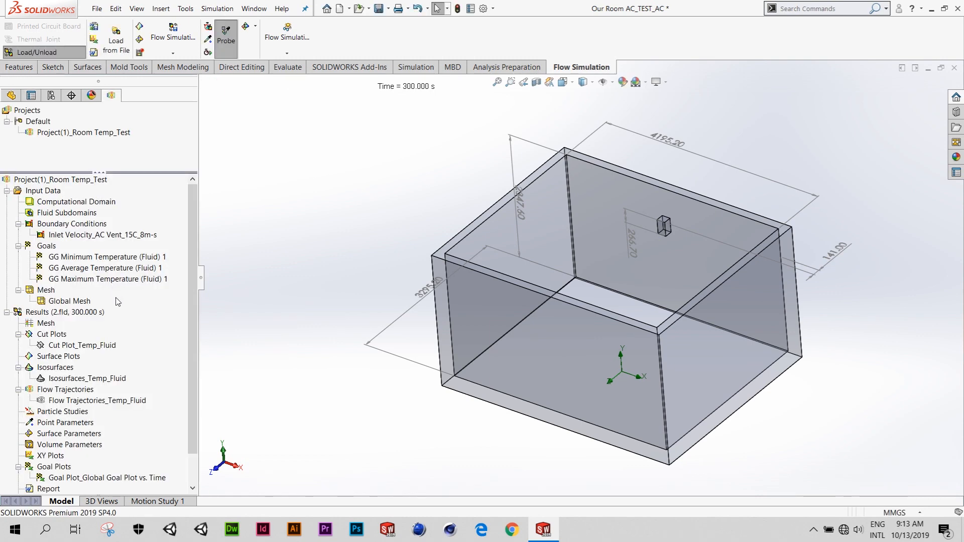
- Review the goals and abscissa options in the Goal Plot_Global Goal Plot vs. Time definition and close it without changes
scroll(118, 304, "down", 1)
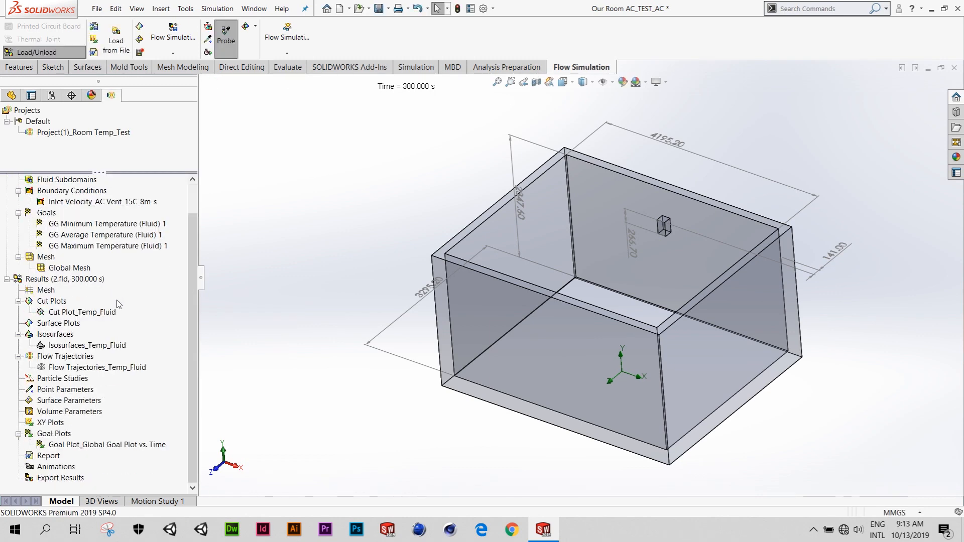
right_click(88, 447)
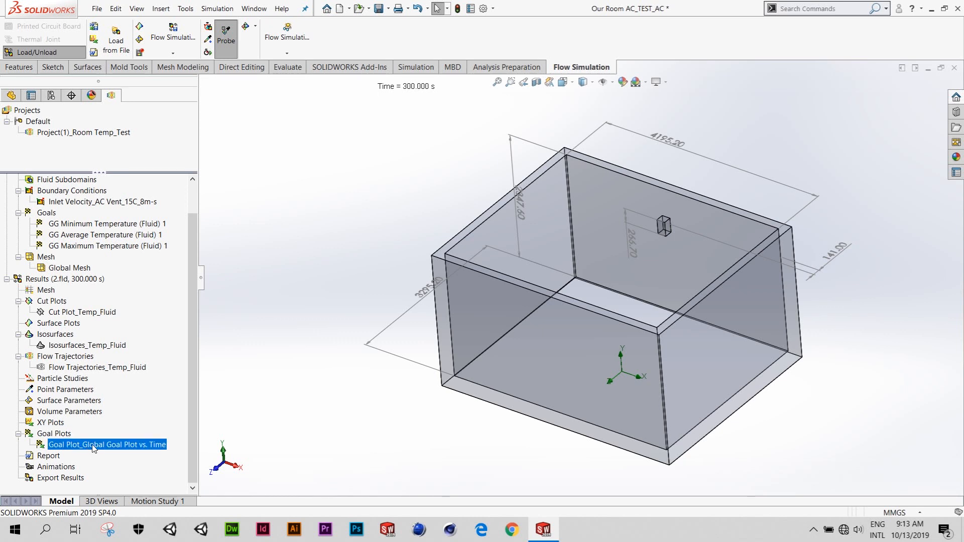
left_click(151, 369)
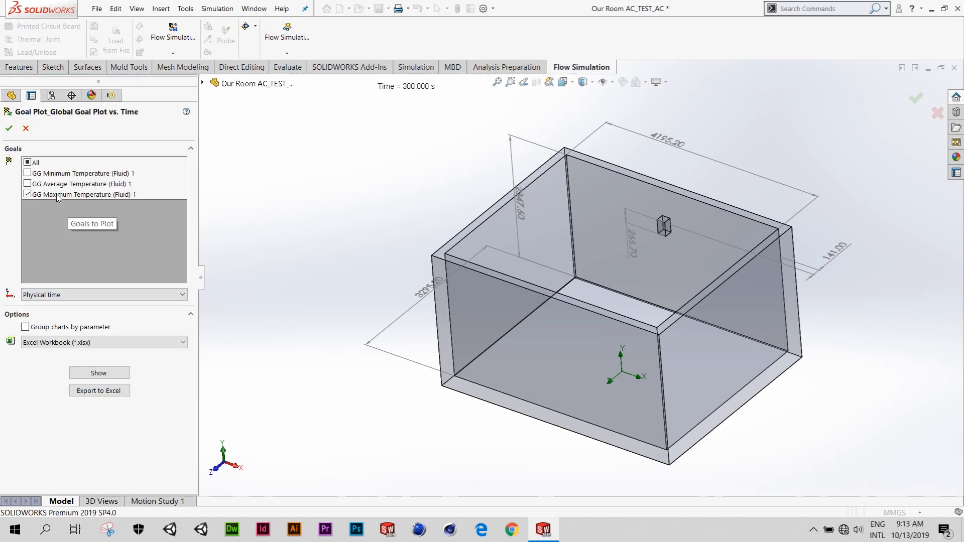
left_click(104, 297)
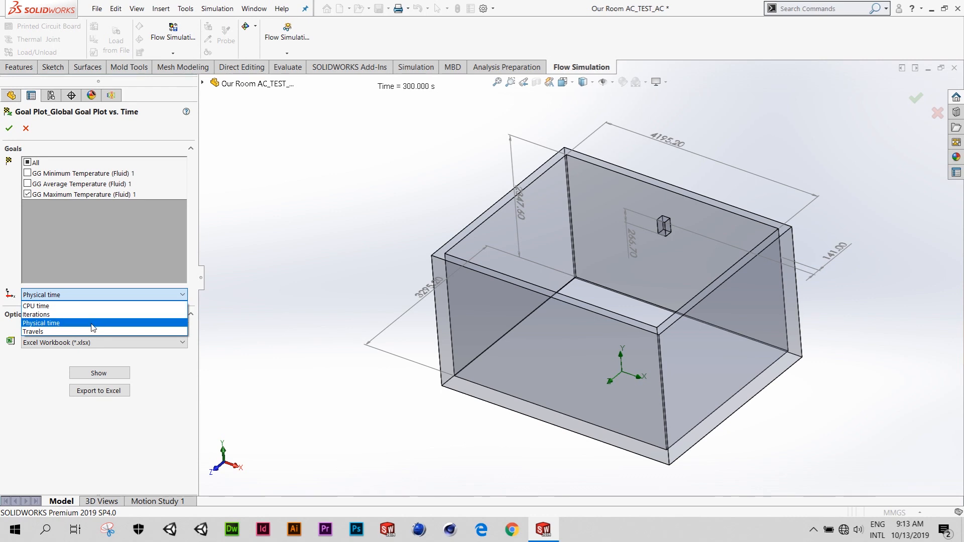
left_click(110, 299)
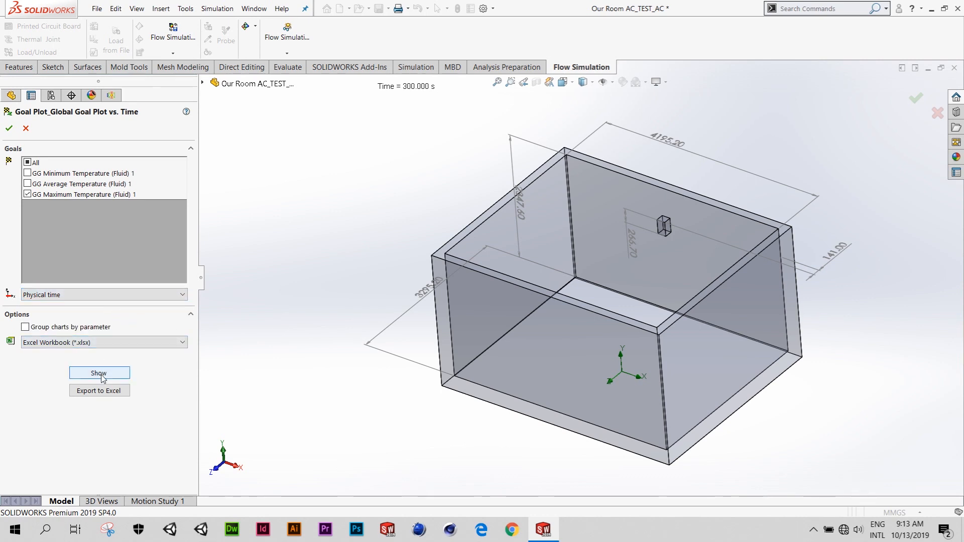
left_click(26, 128)
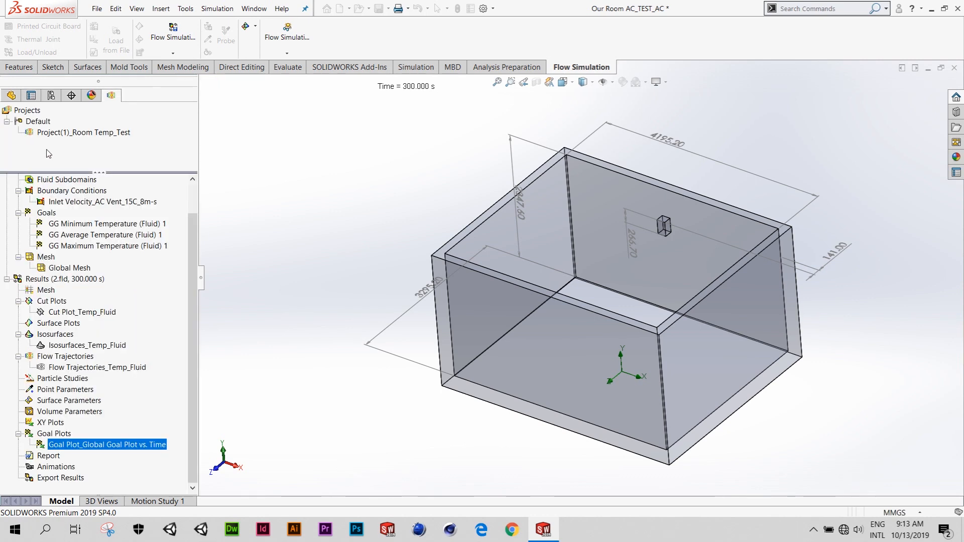
- Load the 300 s time moment for the results
right_click(89, 279)
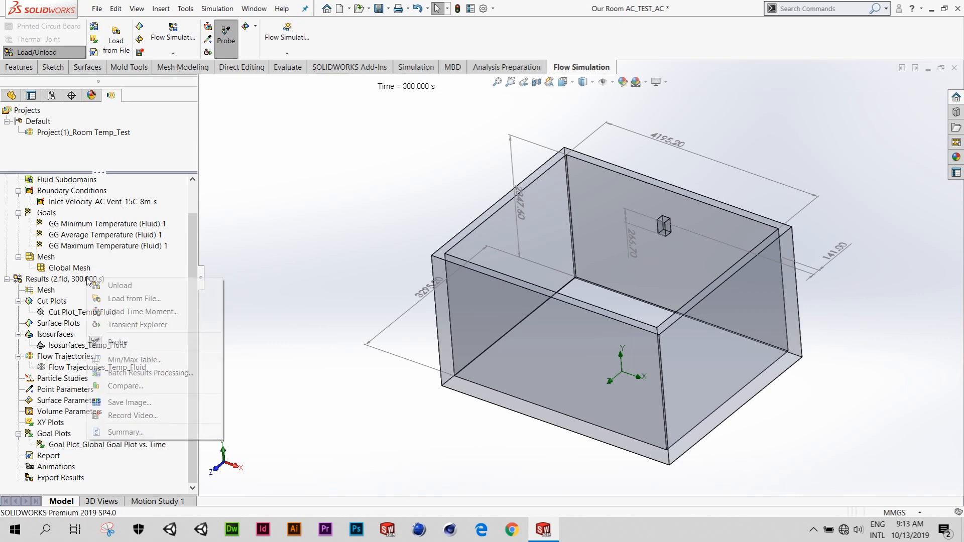
left_click(143, 312)
left_click(182, 162)
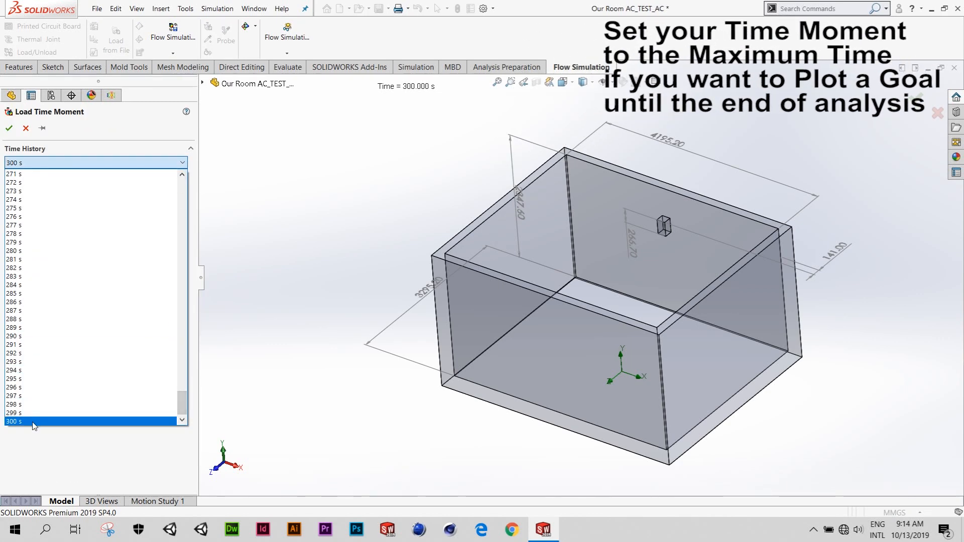
left_click(47, 421)
left_click(9, 129)
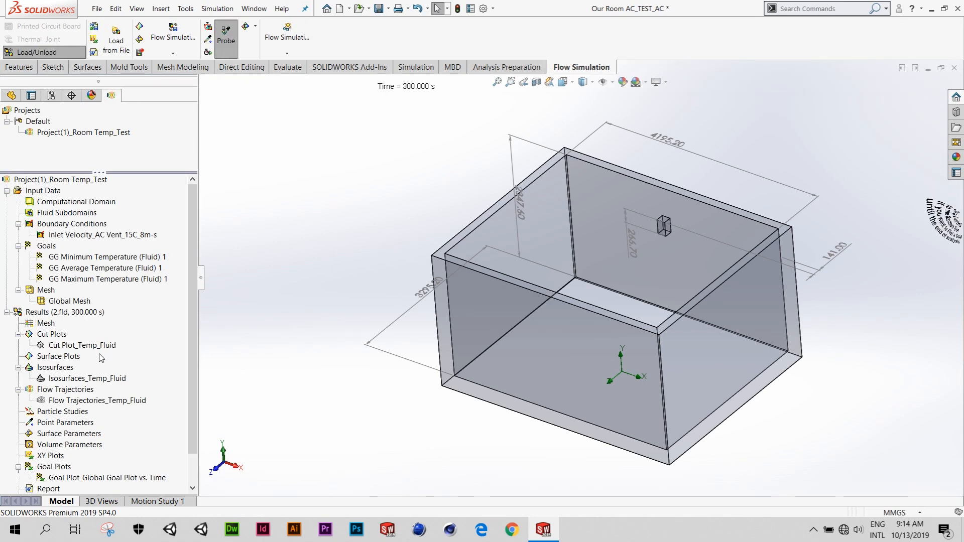
- Show the Goal Plot_Global Goal Plot vs. Time results for GG Maximum Temperature (Fluid) 1 against physical time
scroll(92, 437, "down", 1)
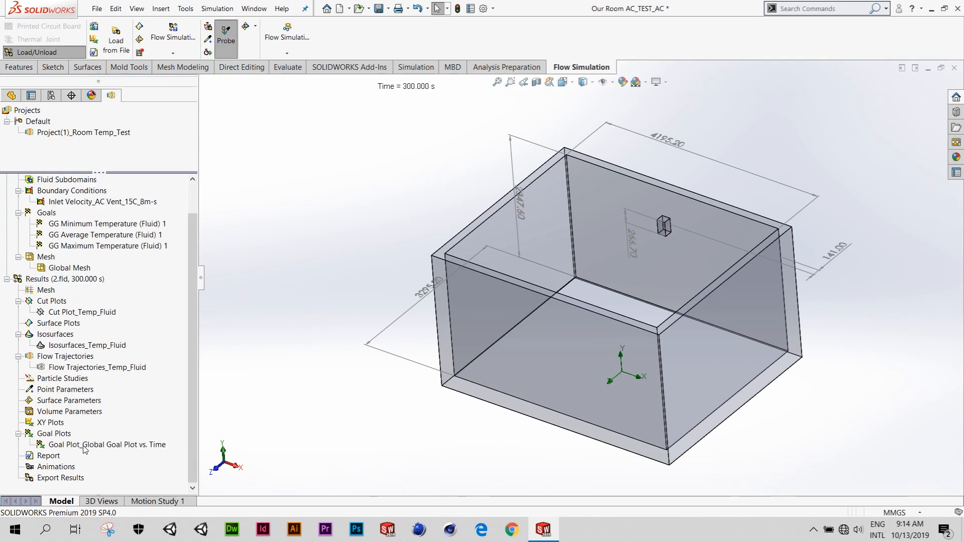
right_click(85, 448)
left_click(131, 369)
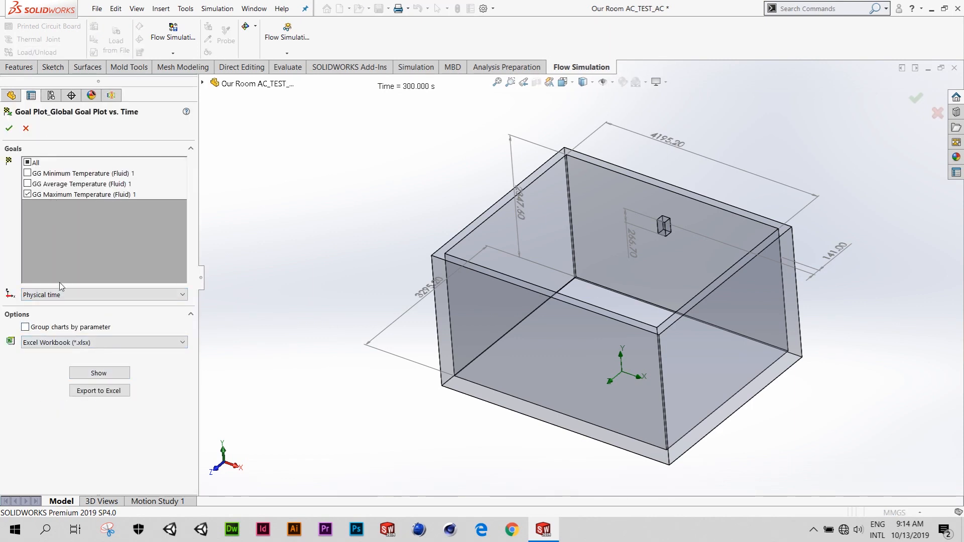
left_click(69, 296)
left_click(68, 326)
left_click(106, 373)
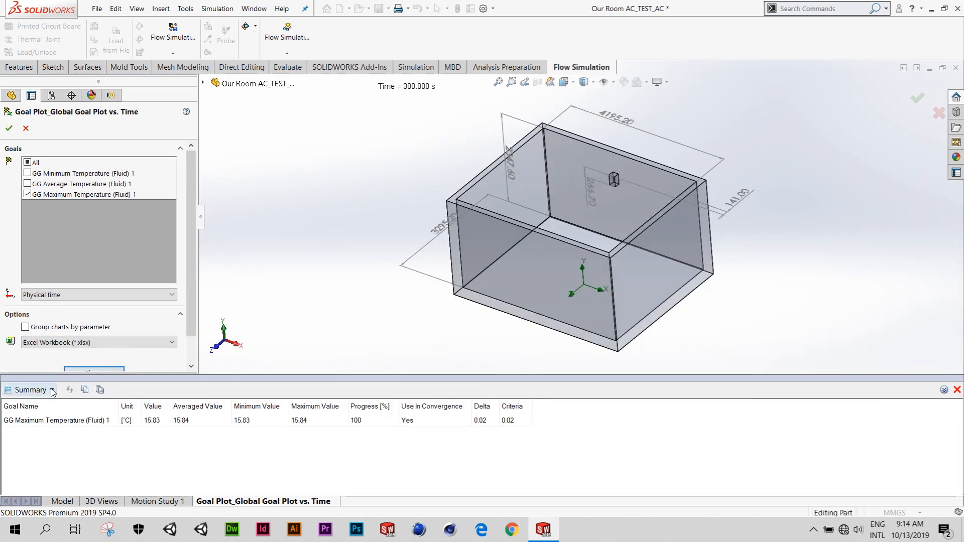
- Switch the goal results from Summary to History, examine the maximum temperature curve over time, and close the goal plot
left_click(52, 390)
left_click(57, 422)
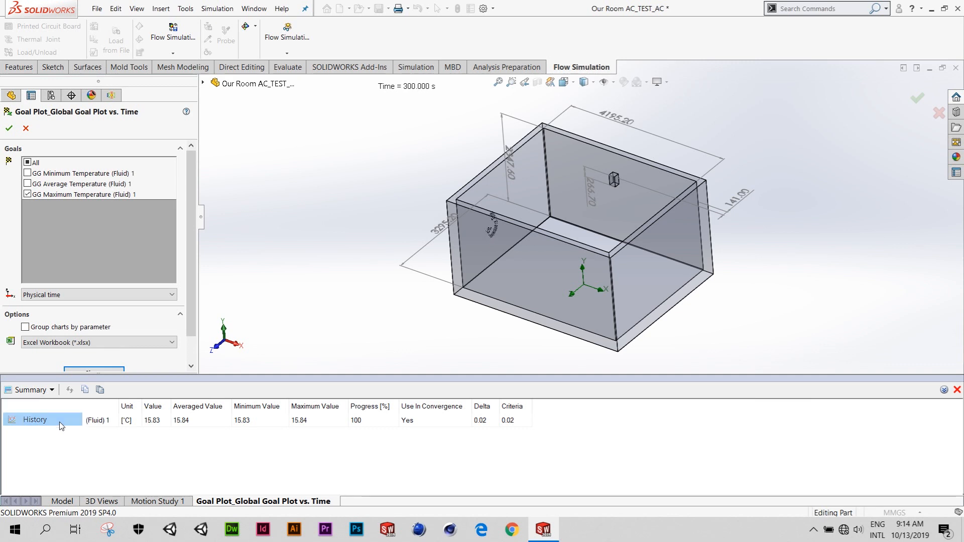
left_click_drag(195, 445, 613, 447)
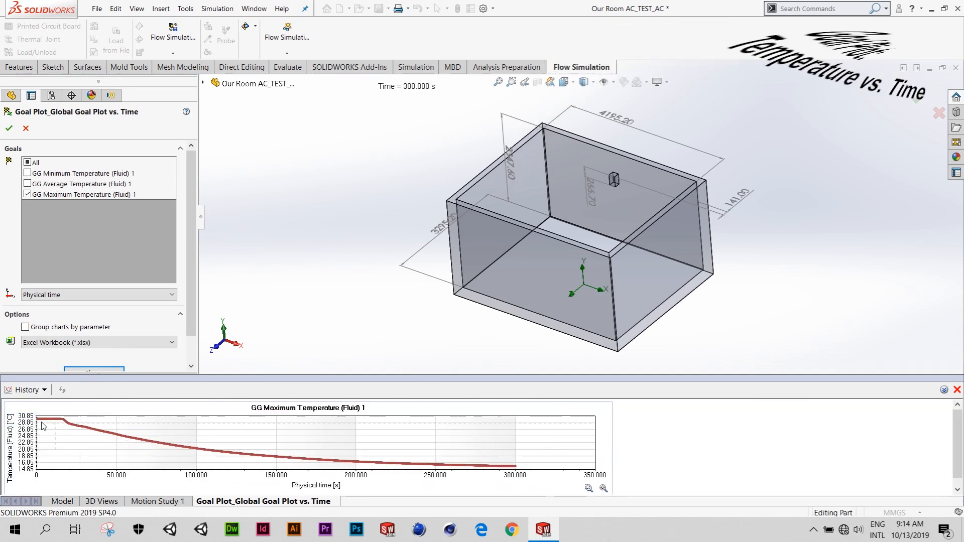
mouse_move(129, 438)
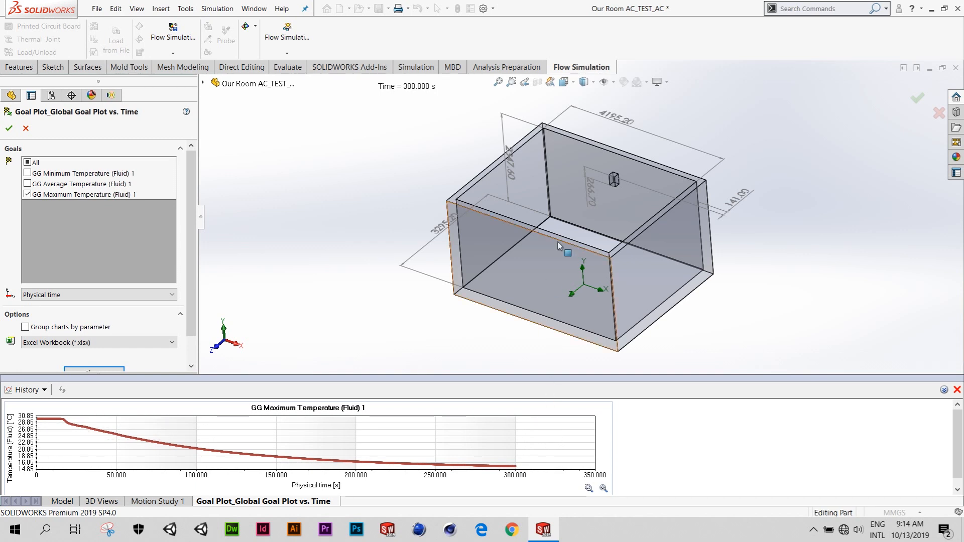
middle_click_drag(559, 249, 577, 221)
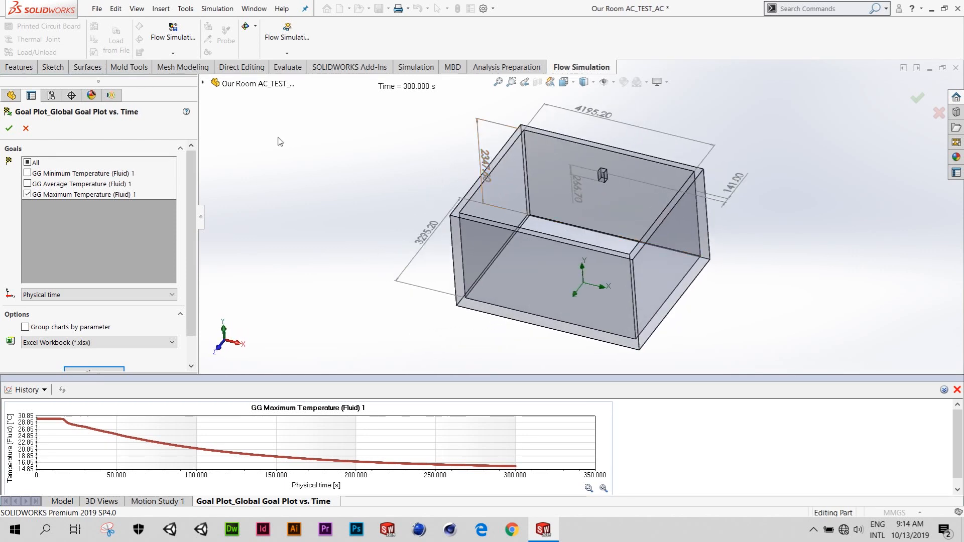
left_click(26, 129)
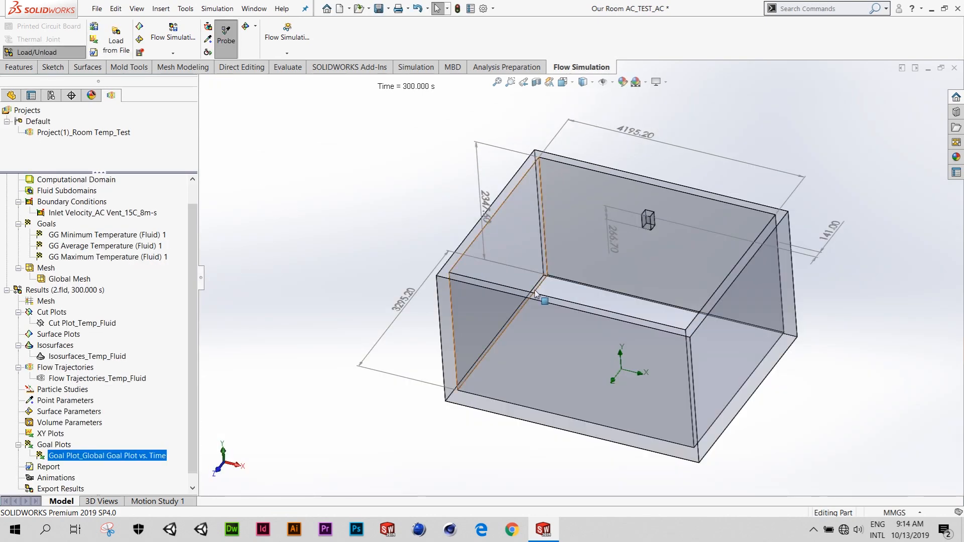
- Show the Cut Plot_Temp_Fluid plot and probe the fluid temperature at several points across its plane
middle_click_drag(585, 278, 553, 287)
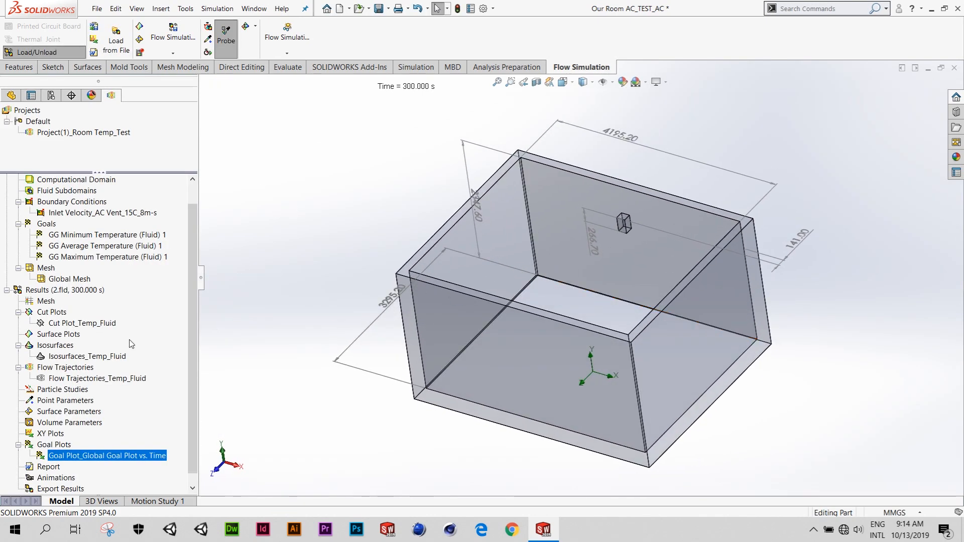
right_click(99, 327)
left_click(176, 345)
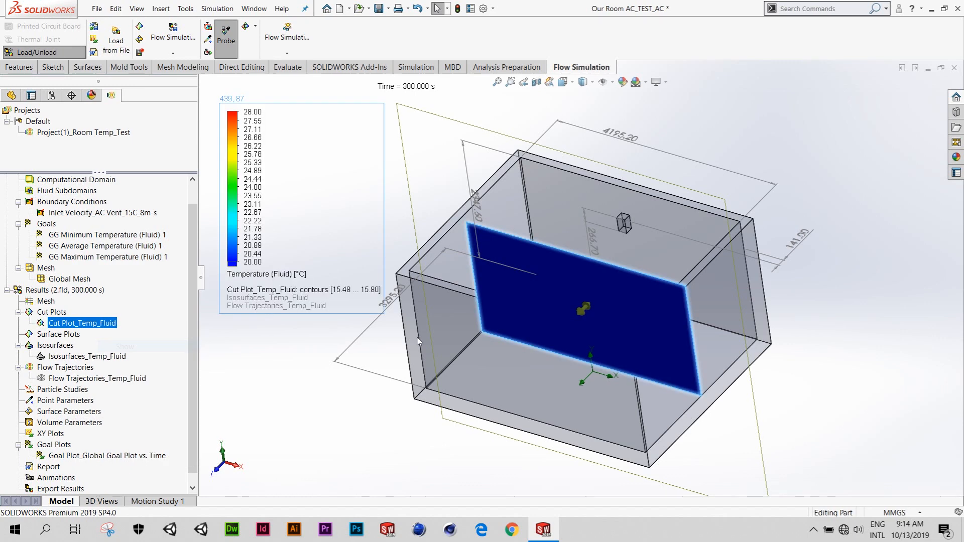
middle_click_drag(587, 348, 598, 332)
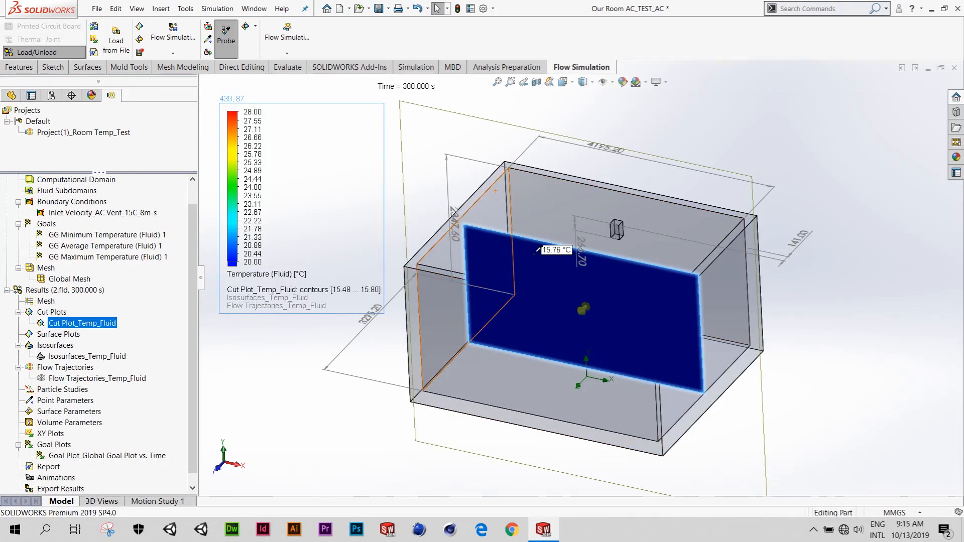
scroll(537, 250, "down", 5)
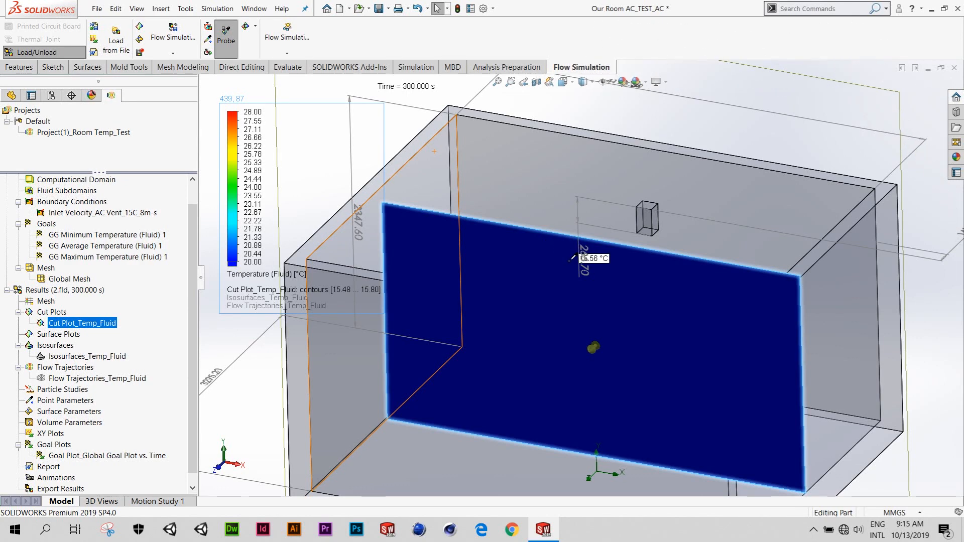
middle_click_drag(570, 260, 634, 258)
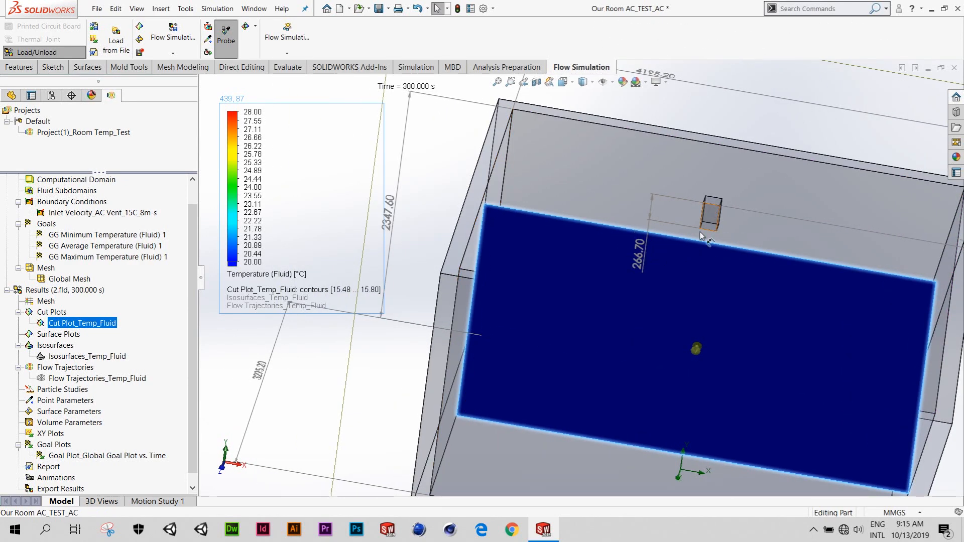
middle_click_drag(701, 236, 687, 278)
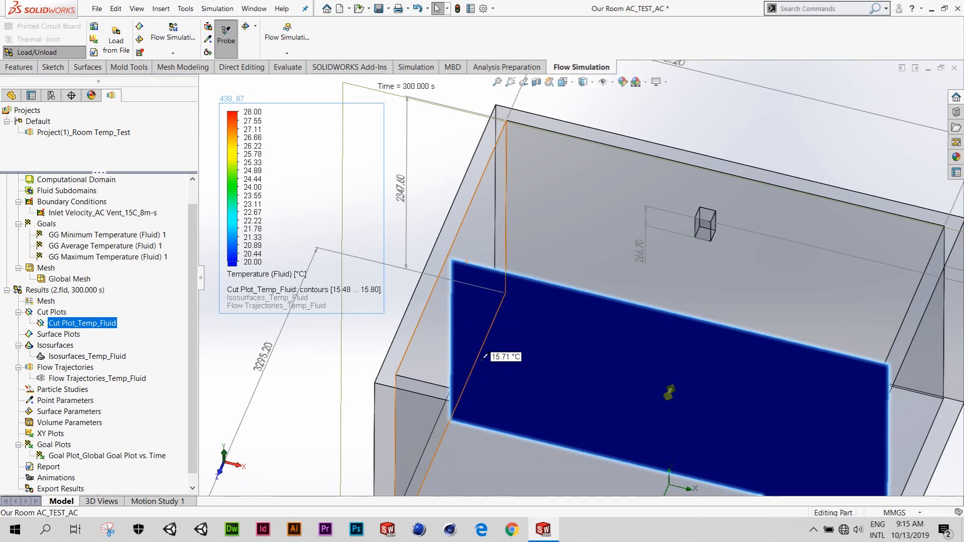
scroll(601, 337, "up", 5)
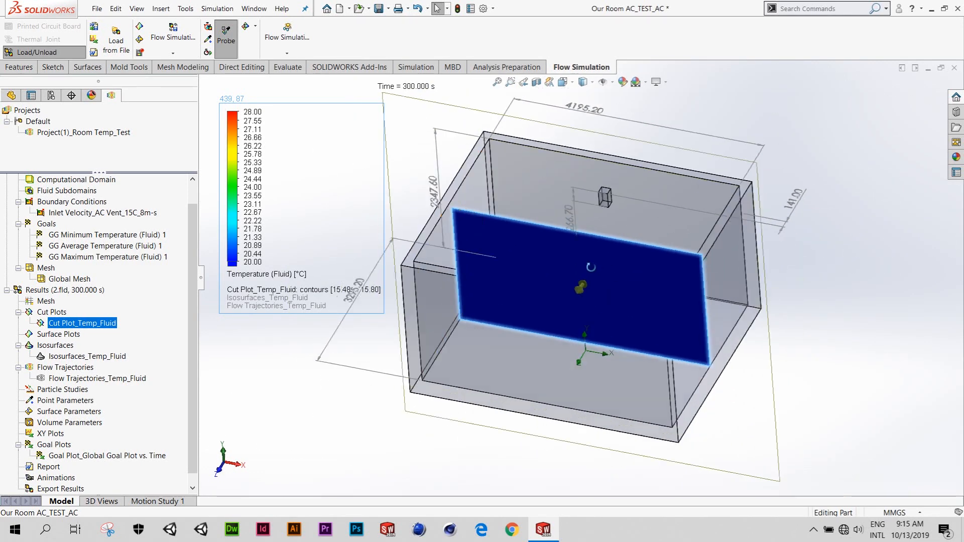
middle_click_drag(573, 245, 544, 230, "ctrl")
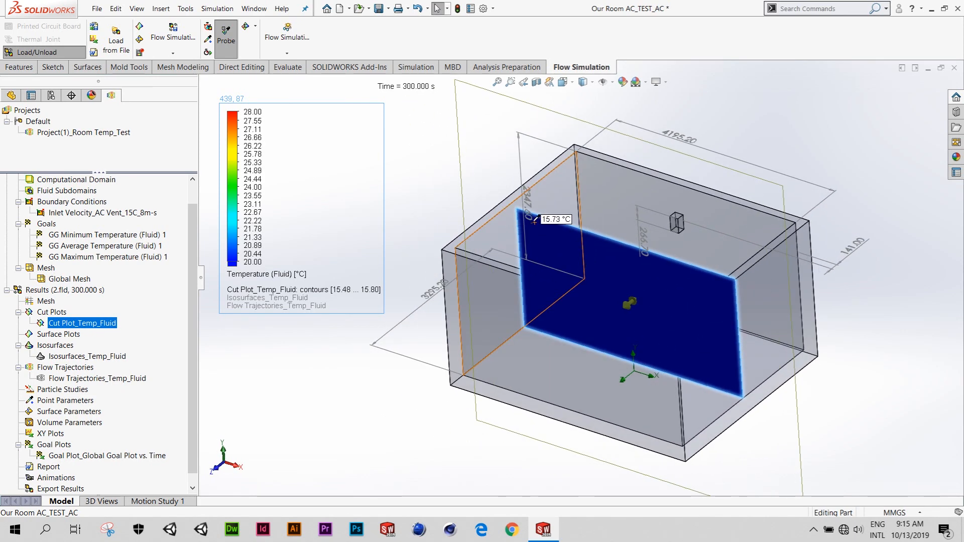
scroll(534, 221, "down", 5)
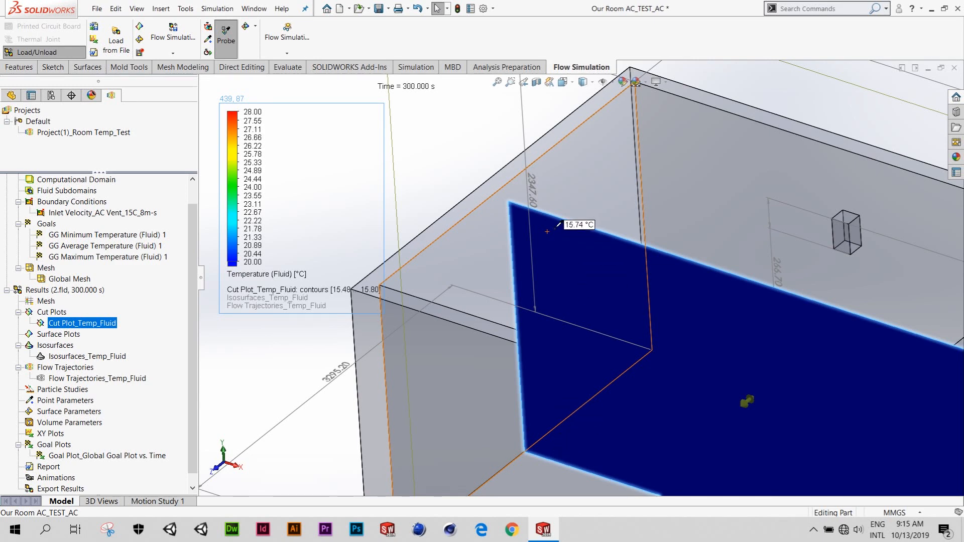
scroll(587, 245, "up", 5)
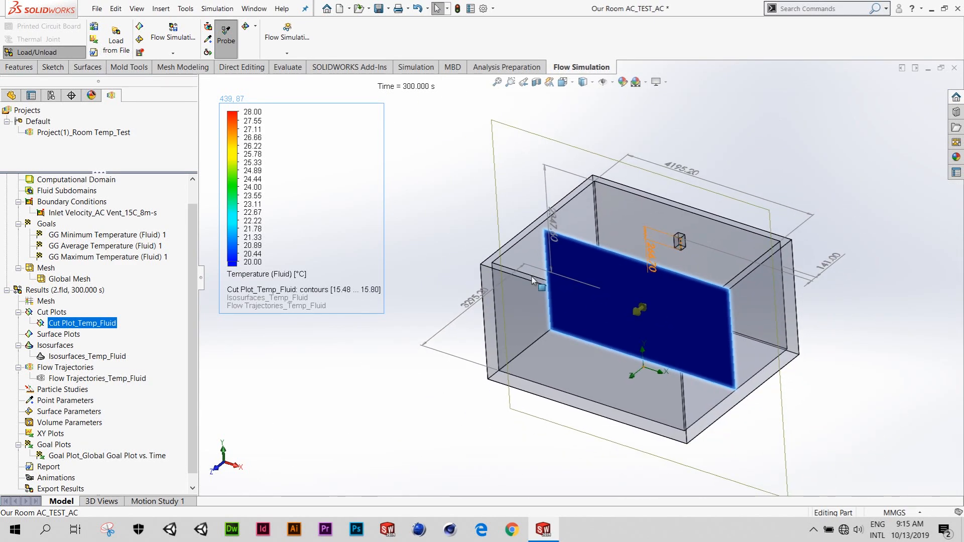
- Clear and hide the Cut Plot_Temp_Fluid plot, leaving only the room model on display
right_click(97, 323)
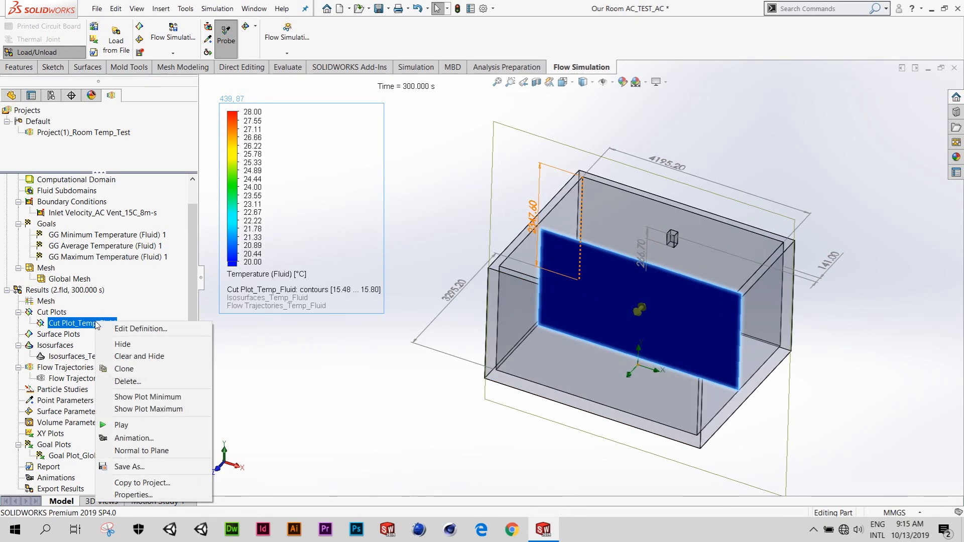
left_click(139, 356)
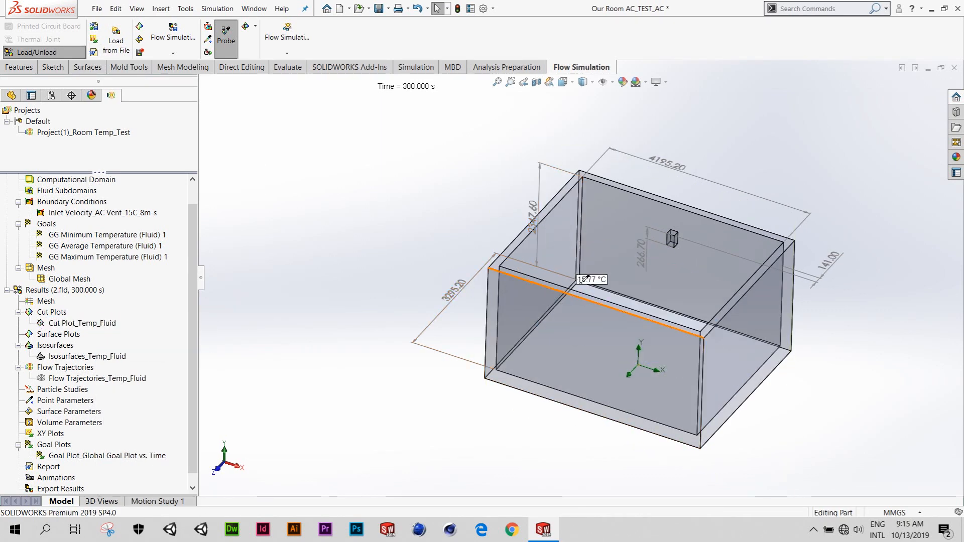
middle_click_drag(631, 277, 595, 255)
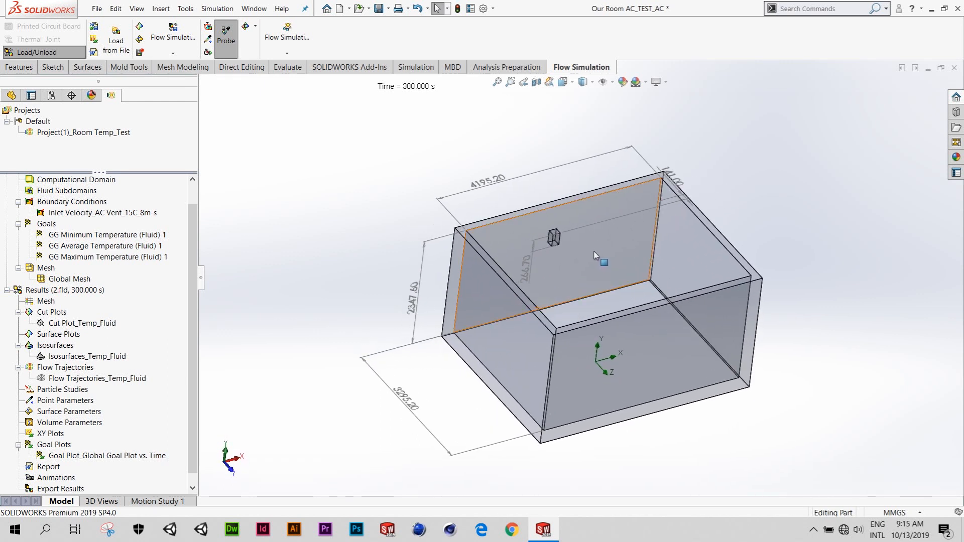